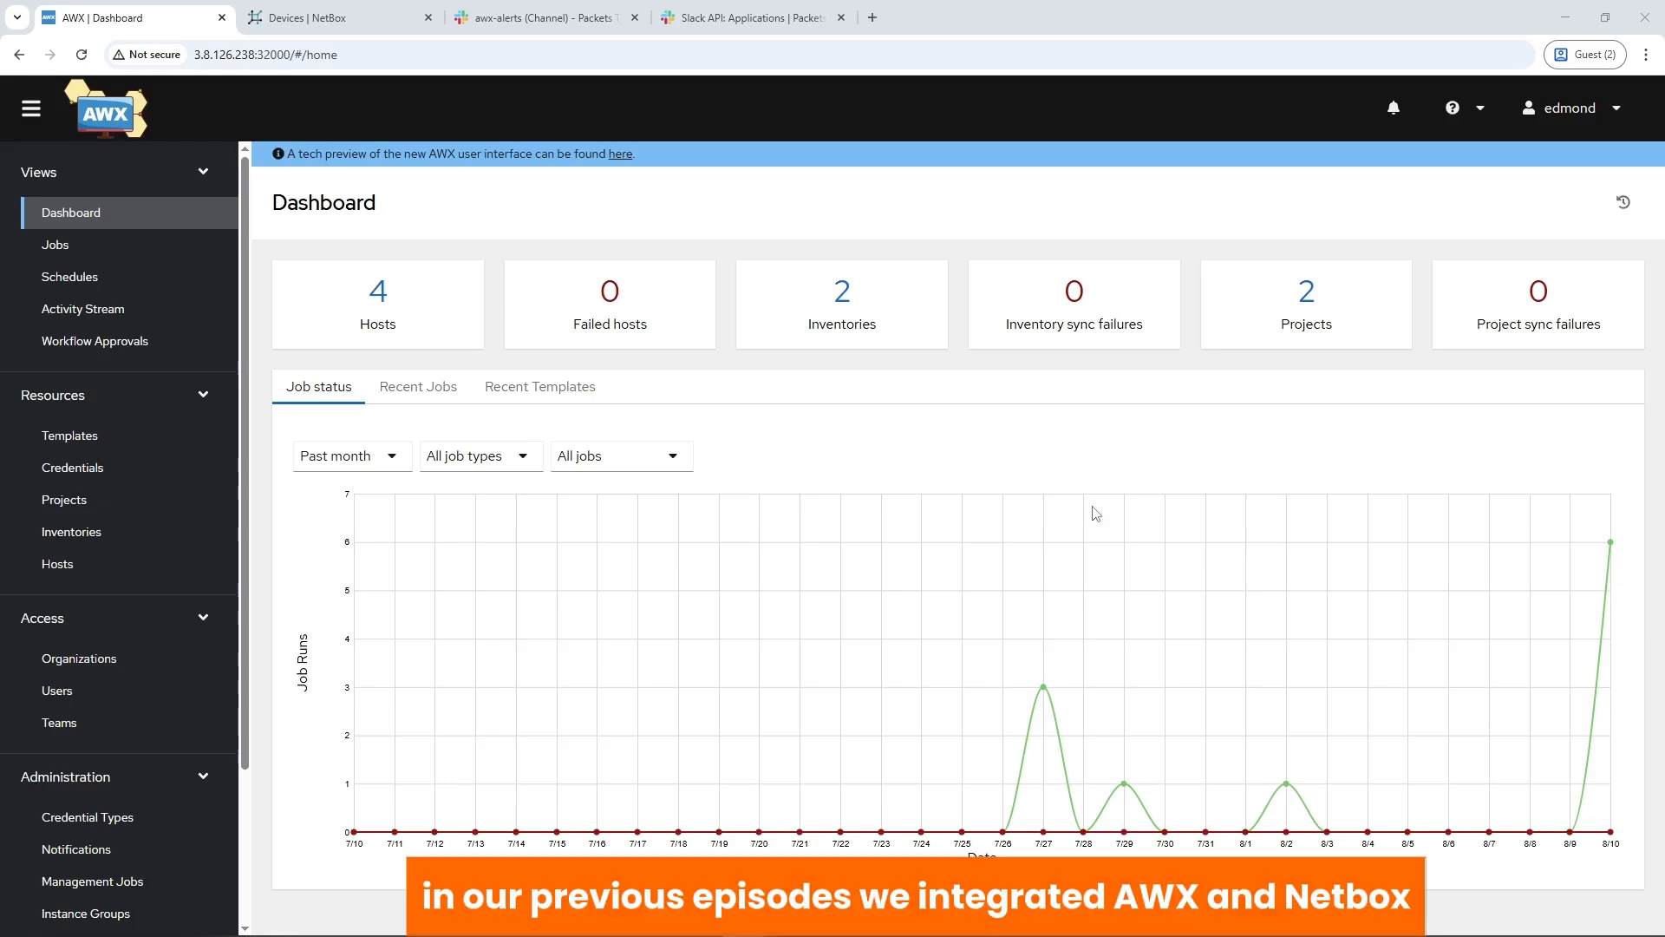
# Review the NetBox device list, then return to AWX and manually sync the NetBox source of NetBox Inventory.
pyautogui.click(334, 17)
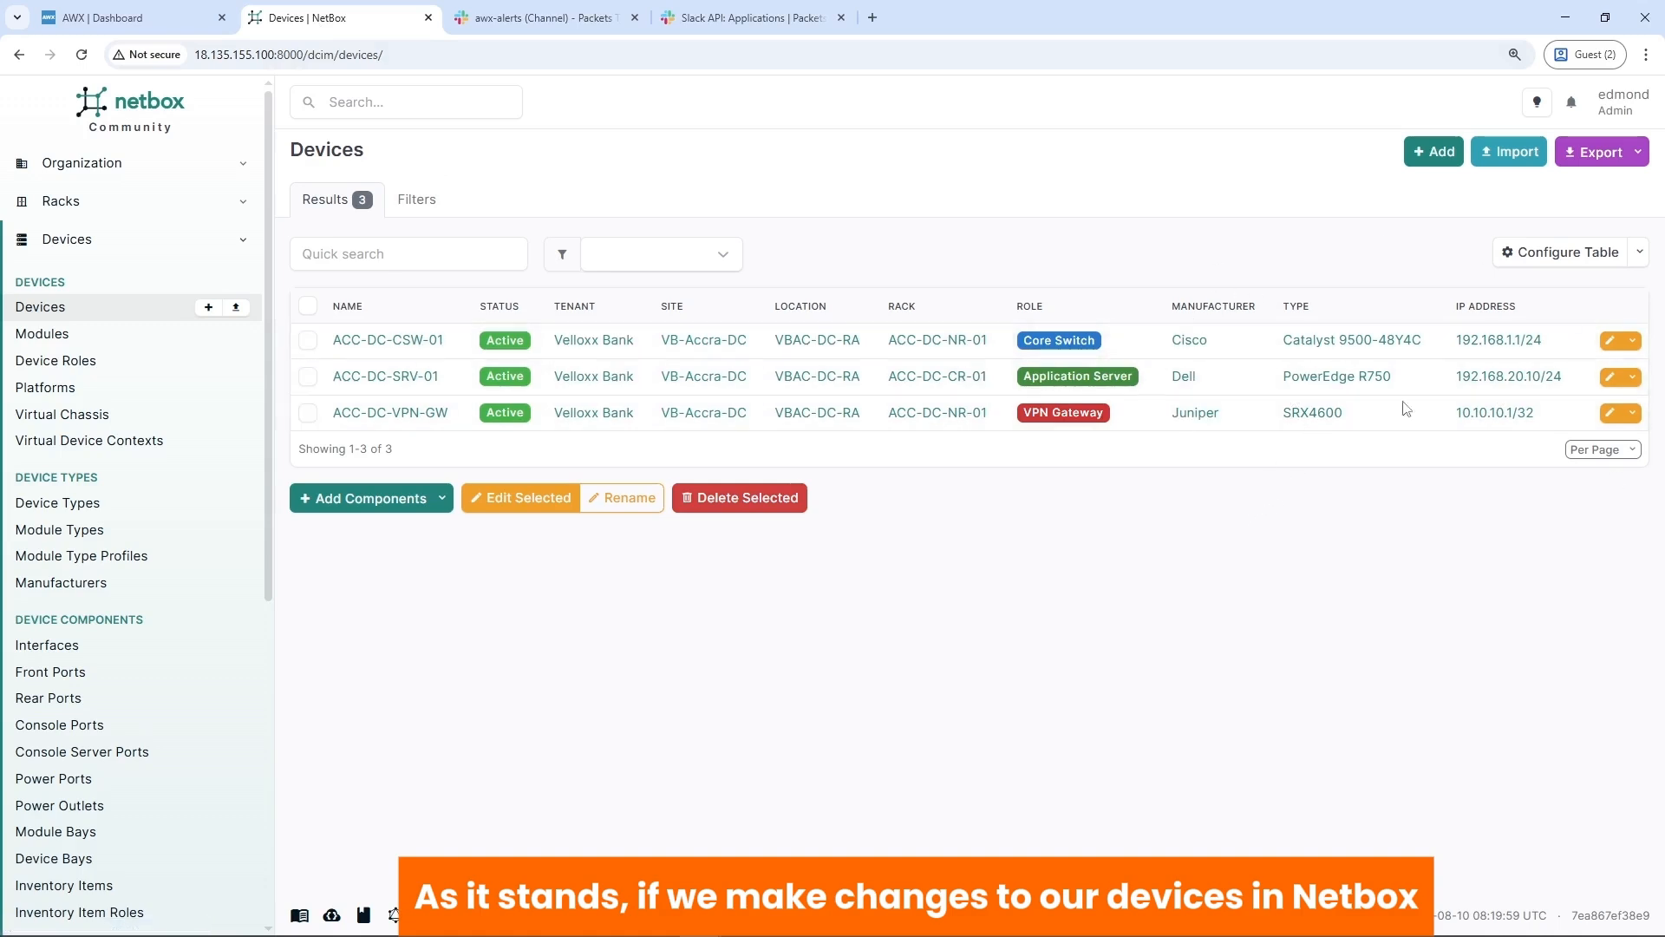
pyautogui.click(113, 18)
pyautogui.click(91, 538)
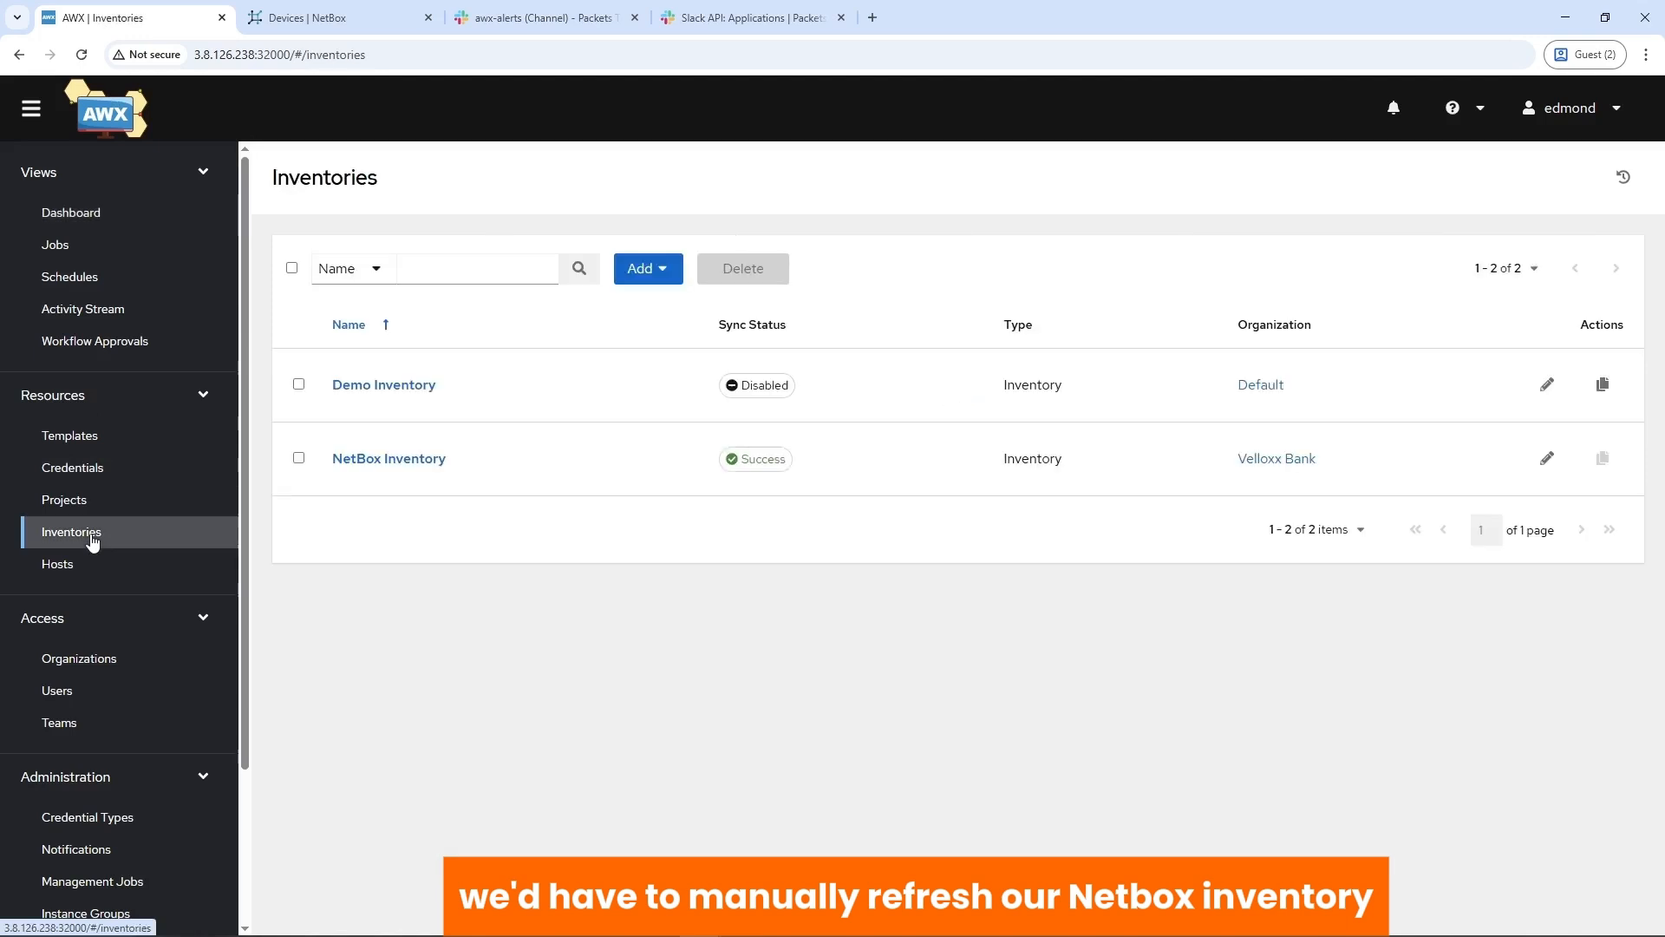
pyautogui.click(406, 464)
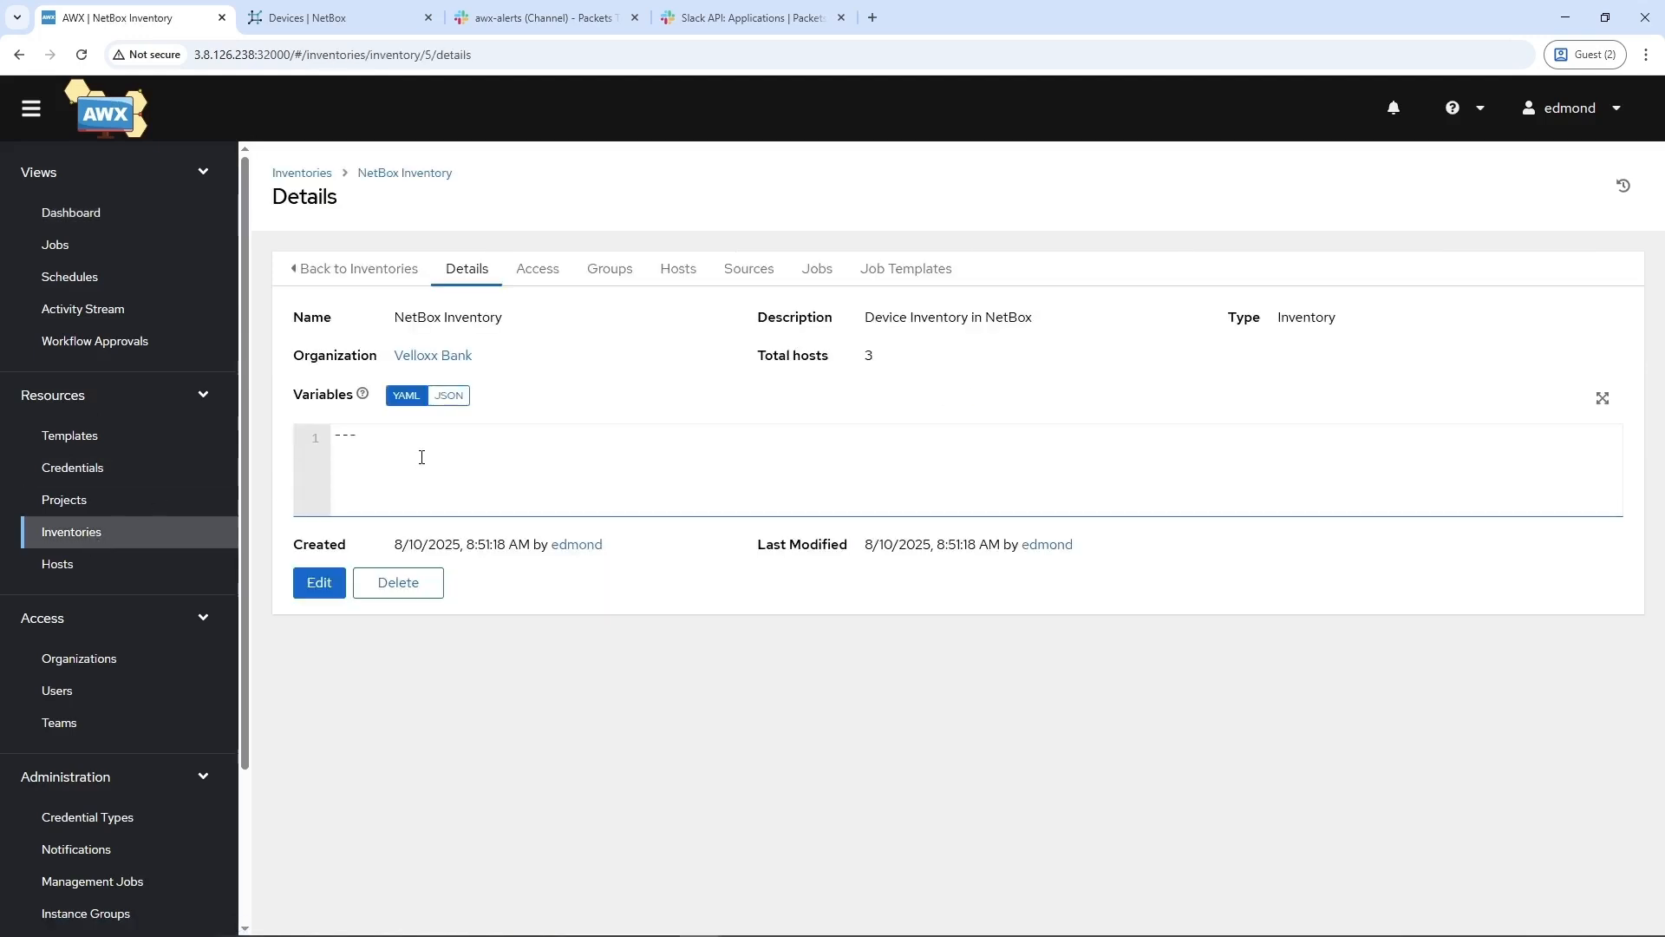
pyautogui.click(747, 271)
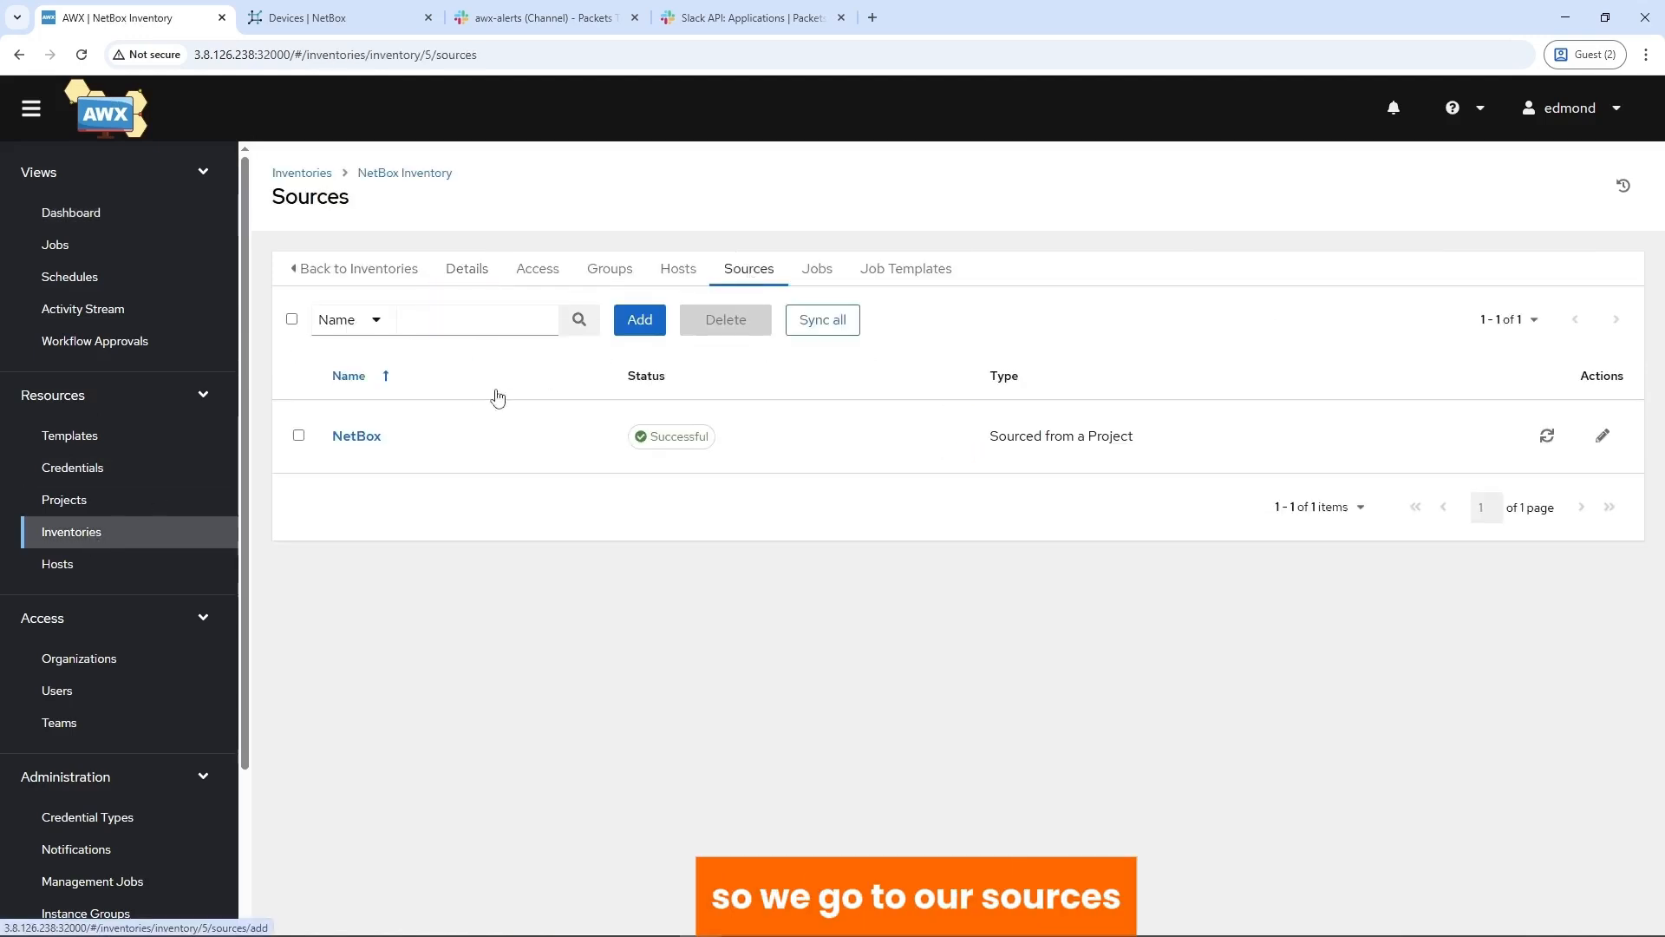
pyautogui.click(1546, 436)
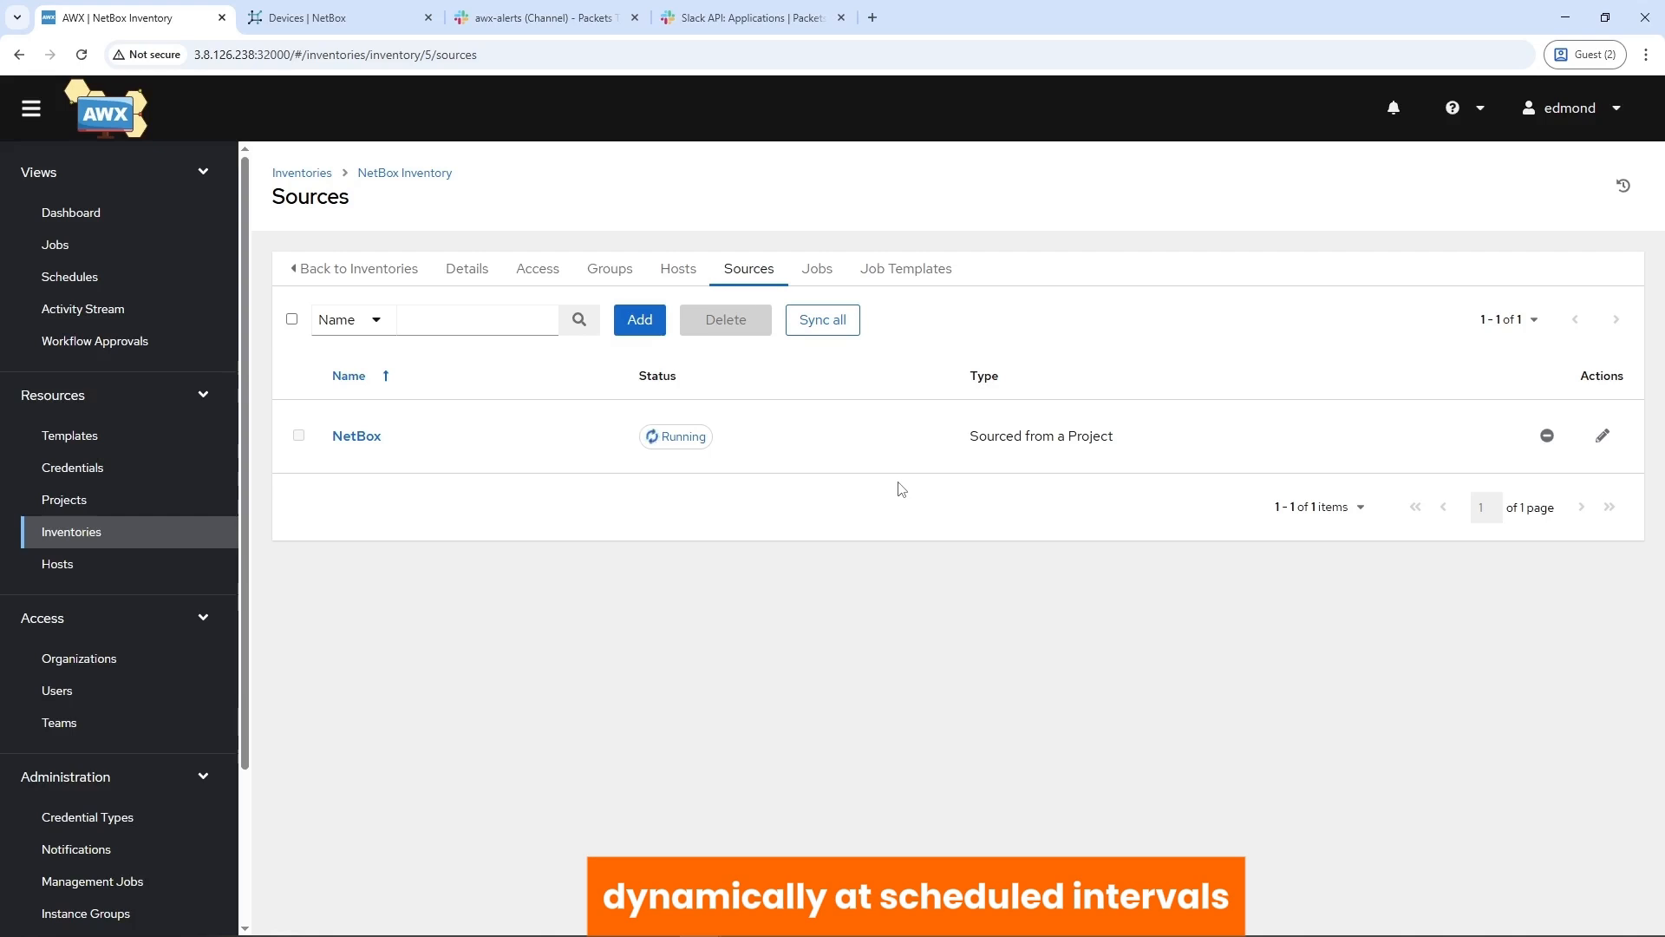
# Create a schedule for the NetBox source named "NetBox Inventory Refresh" that runs every 1 minute and never ends.
pyautogui.click(357, 436)
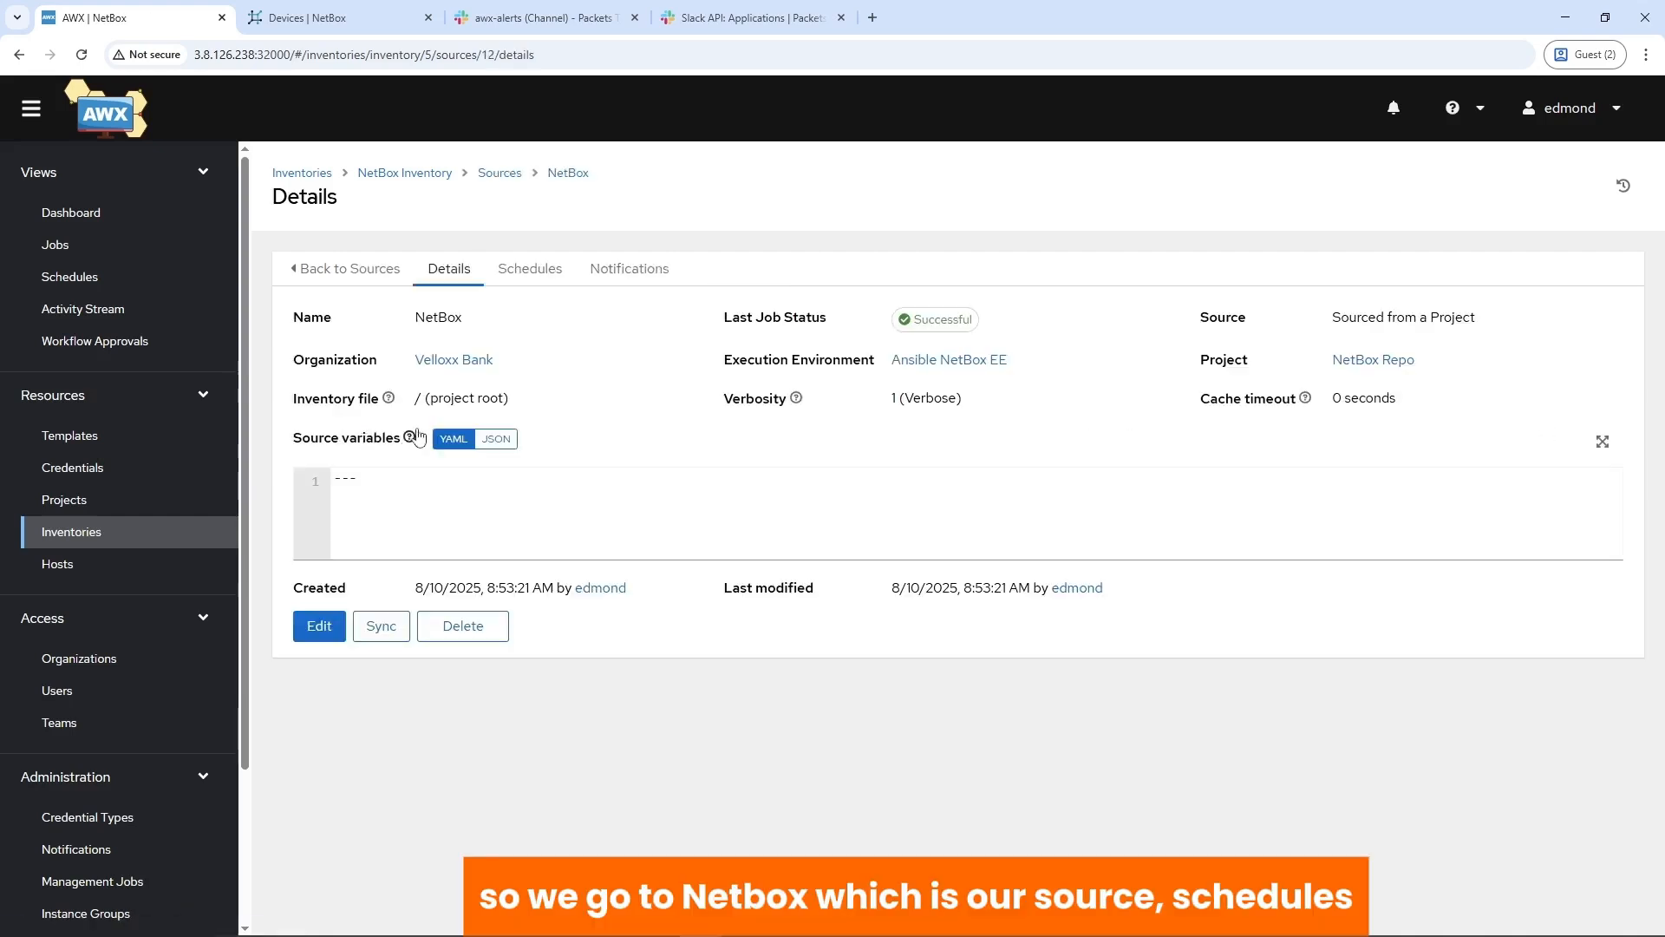
pyautogui.click(530, 275)
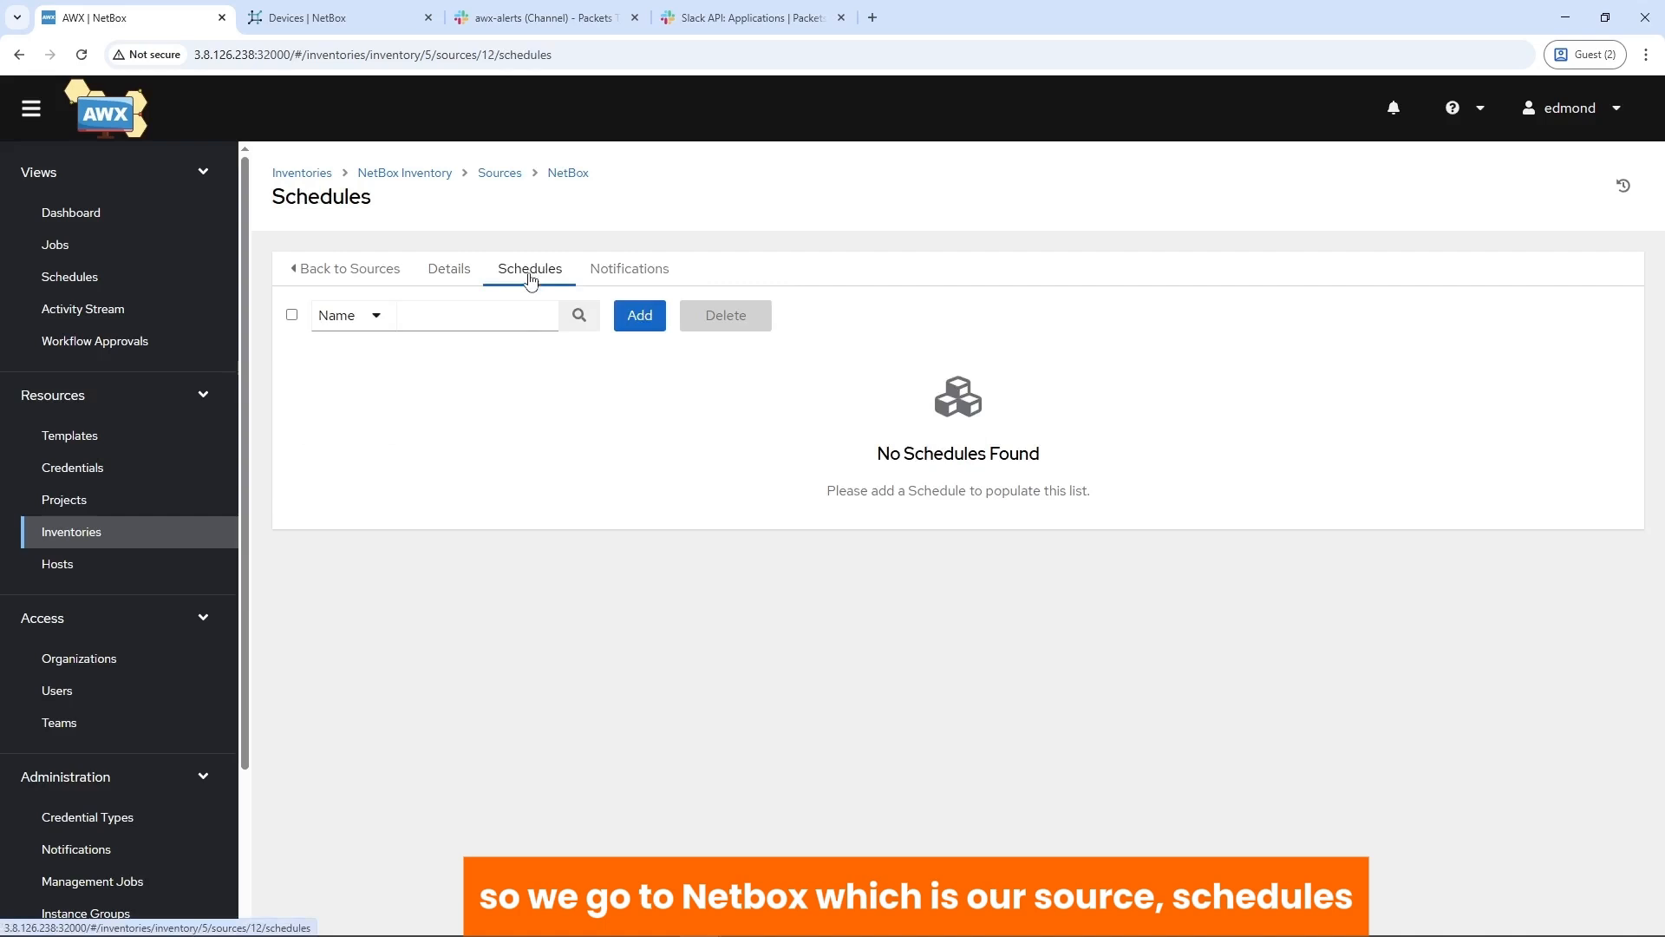
pyautogui.click(640, 315)
pyautogui.click(368, 322)
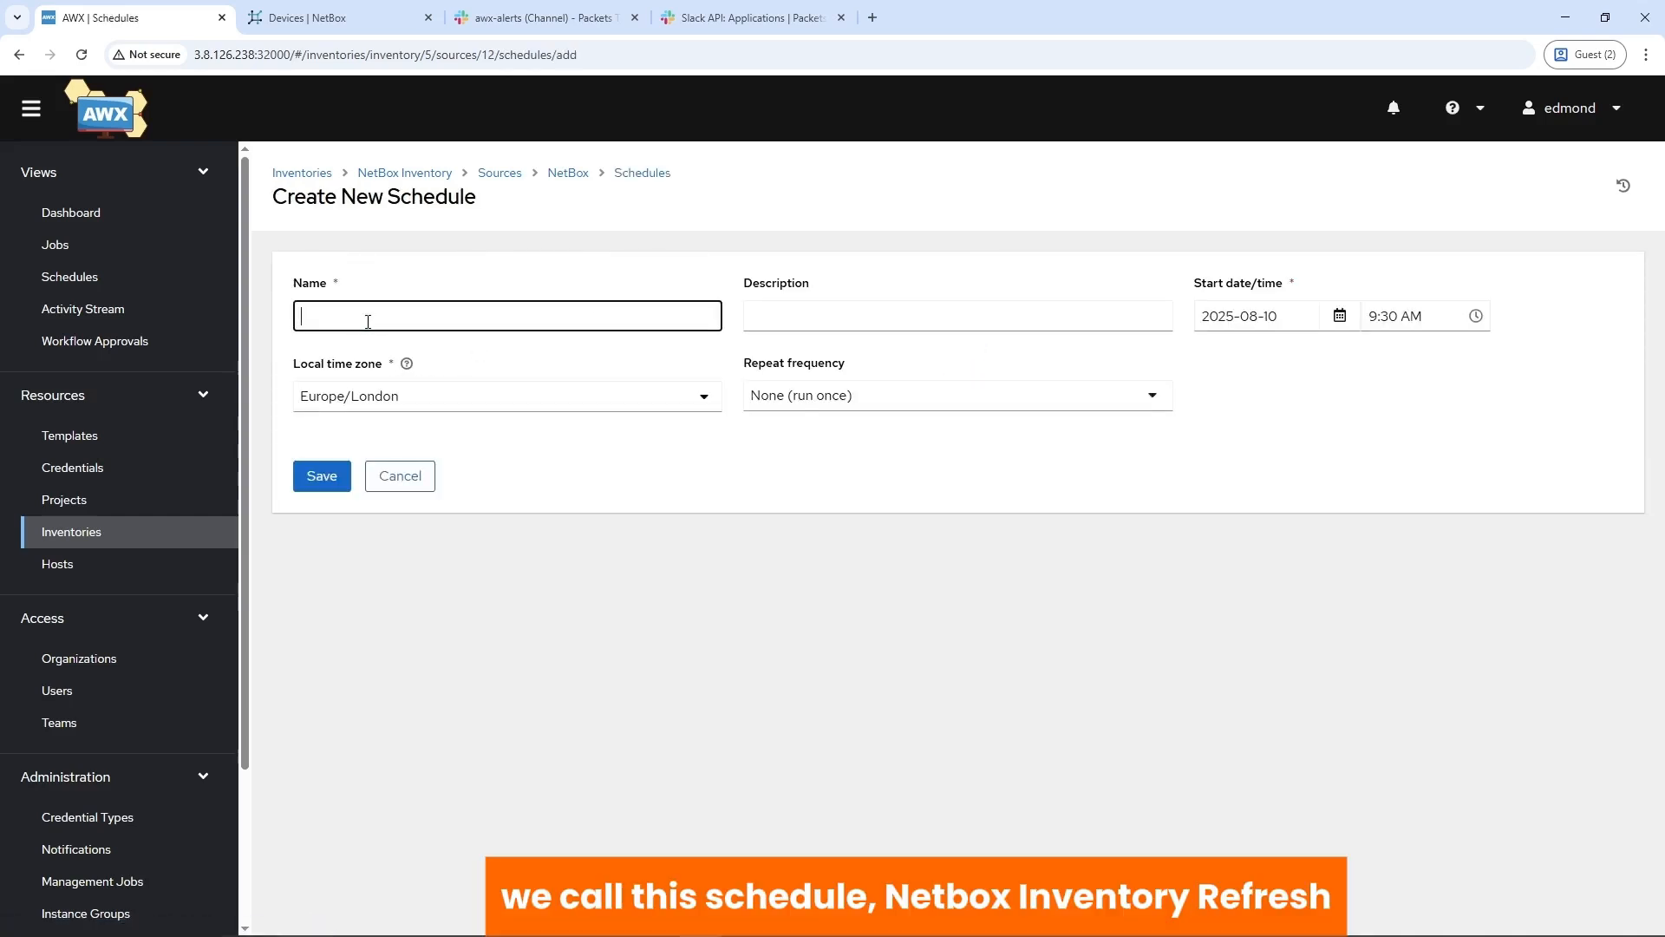
pyautogui.write('NetBox Inventory Refresh')
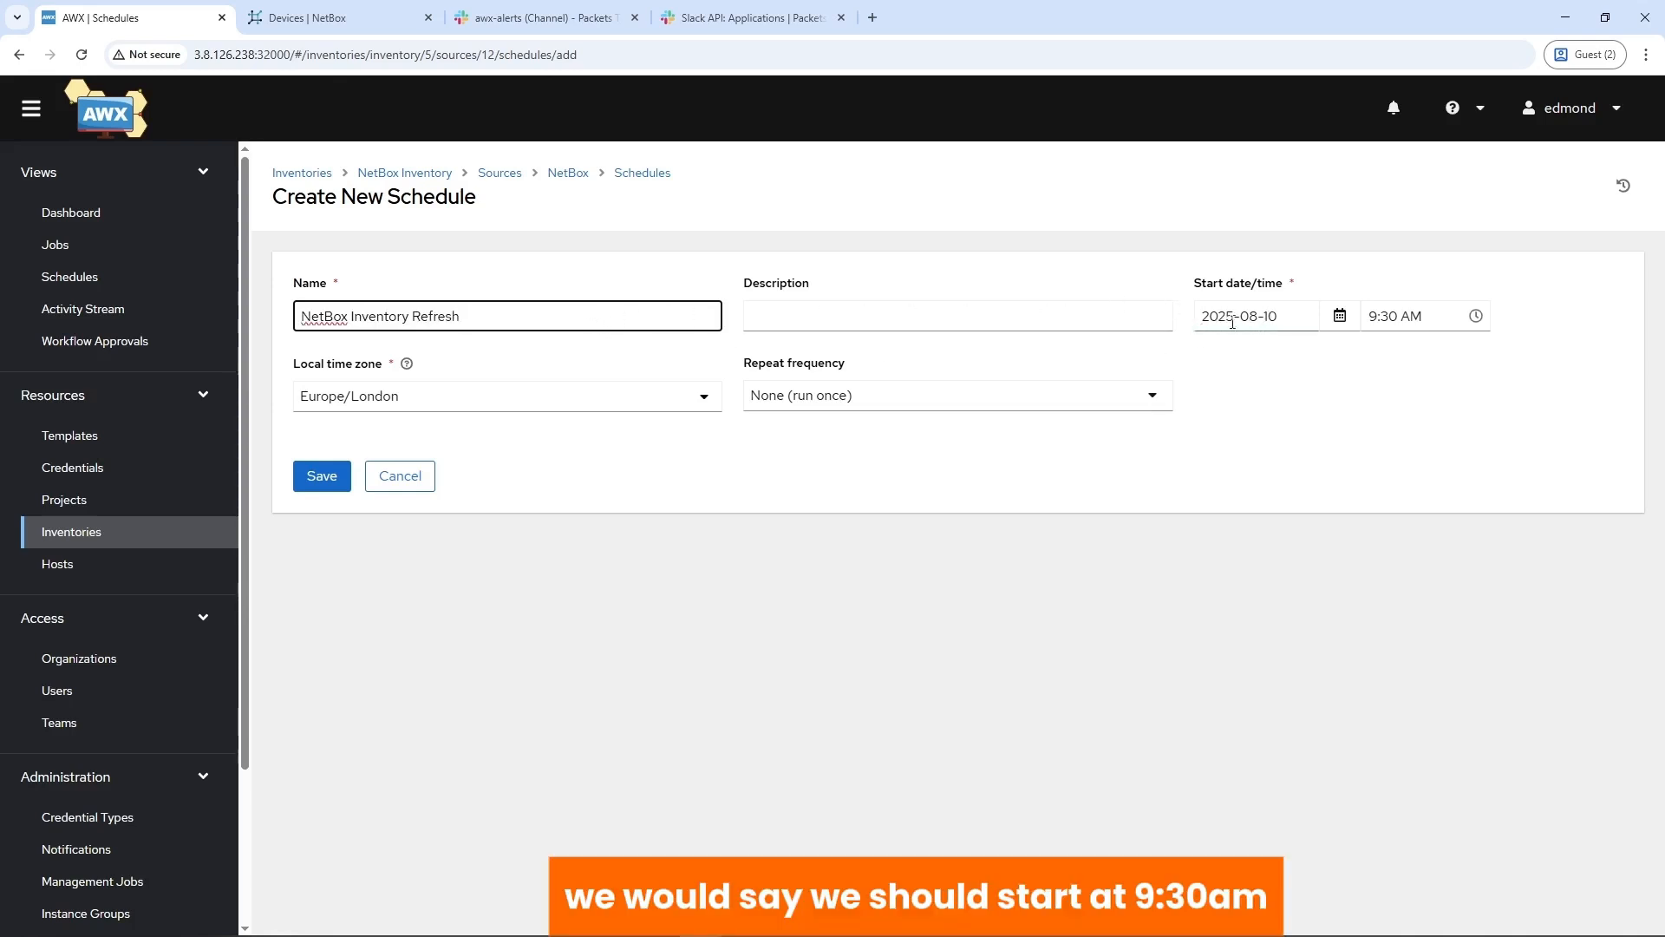
pyautogui.click(810, 397)
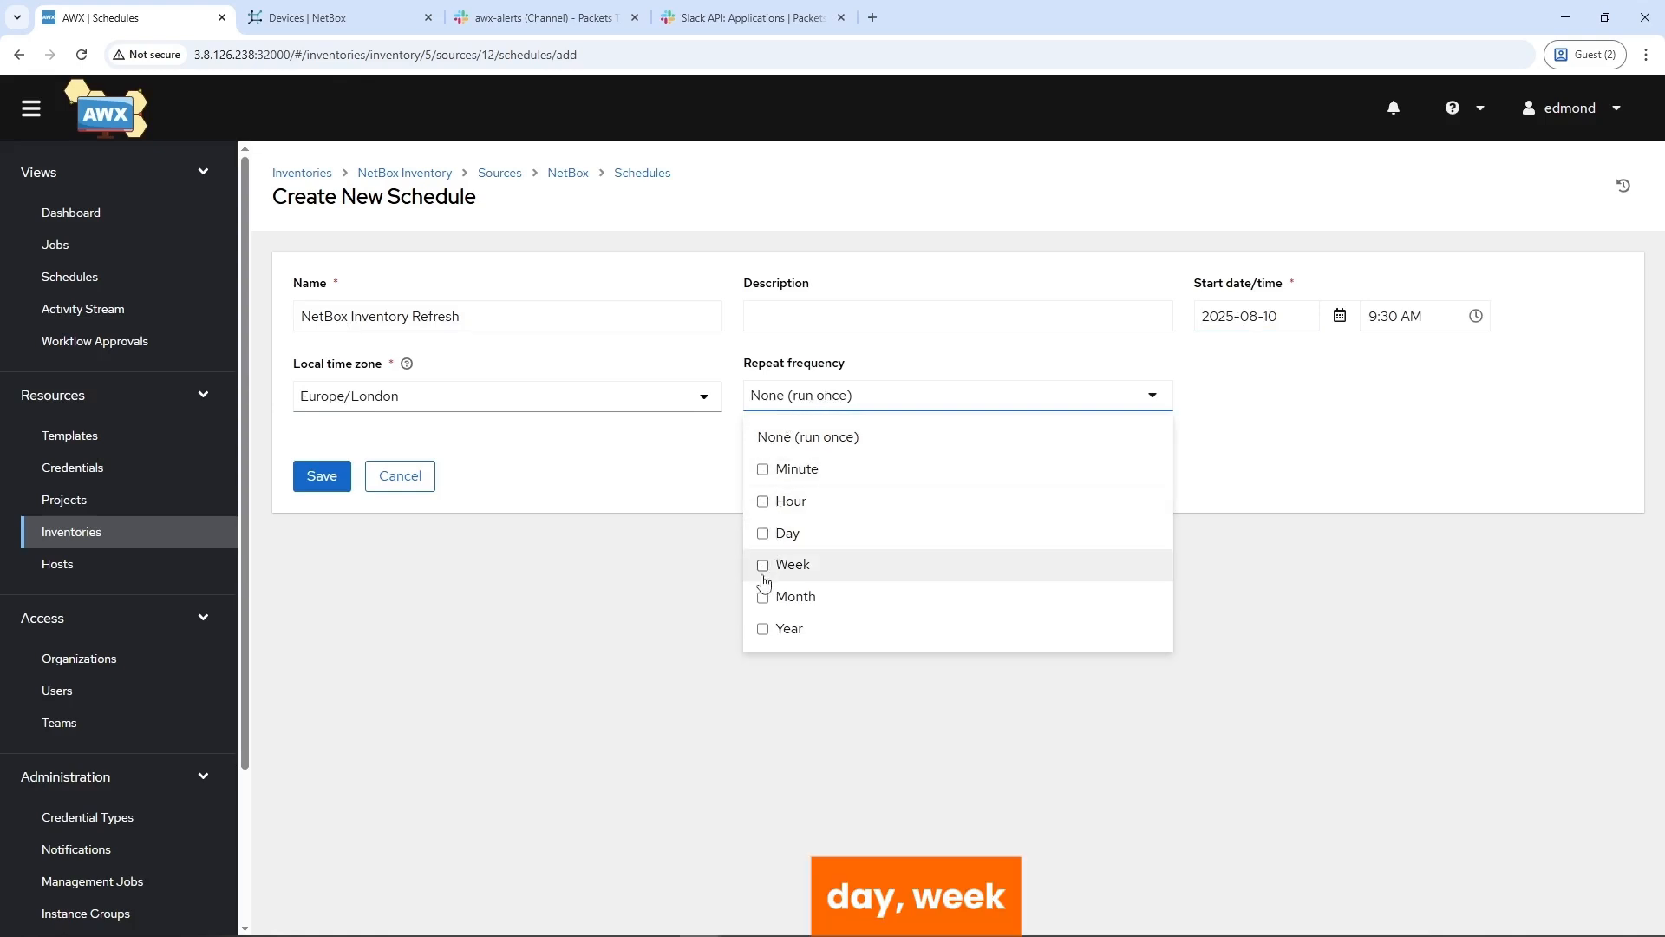
pyautogui.click(763, 469)
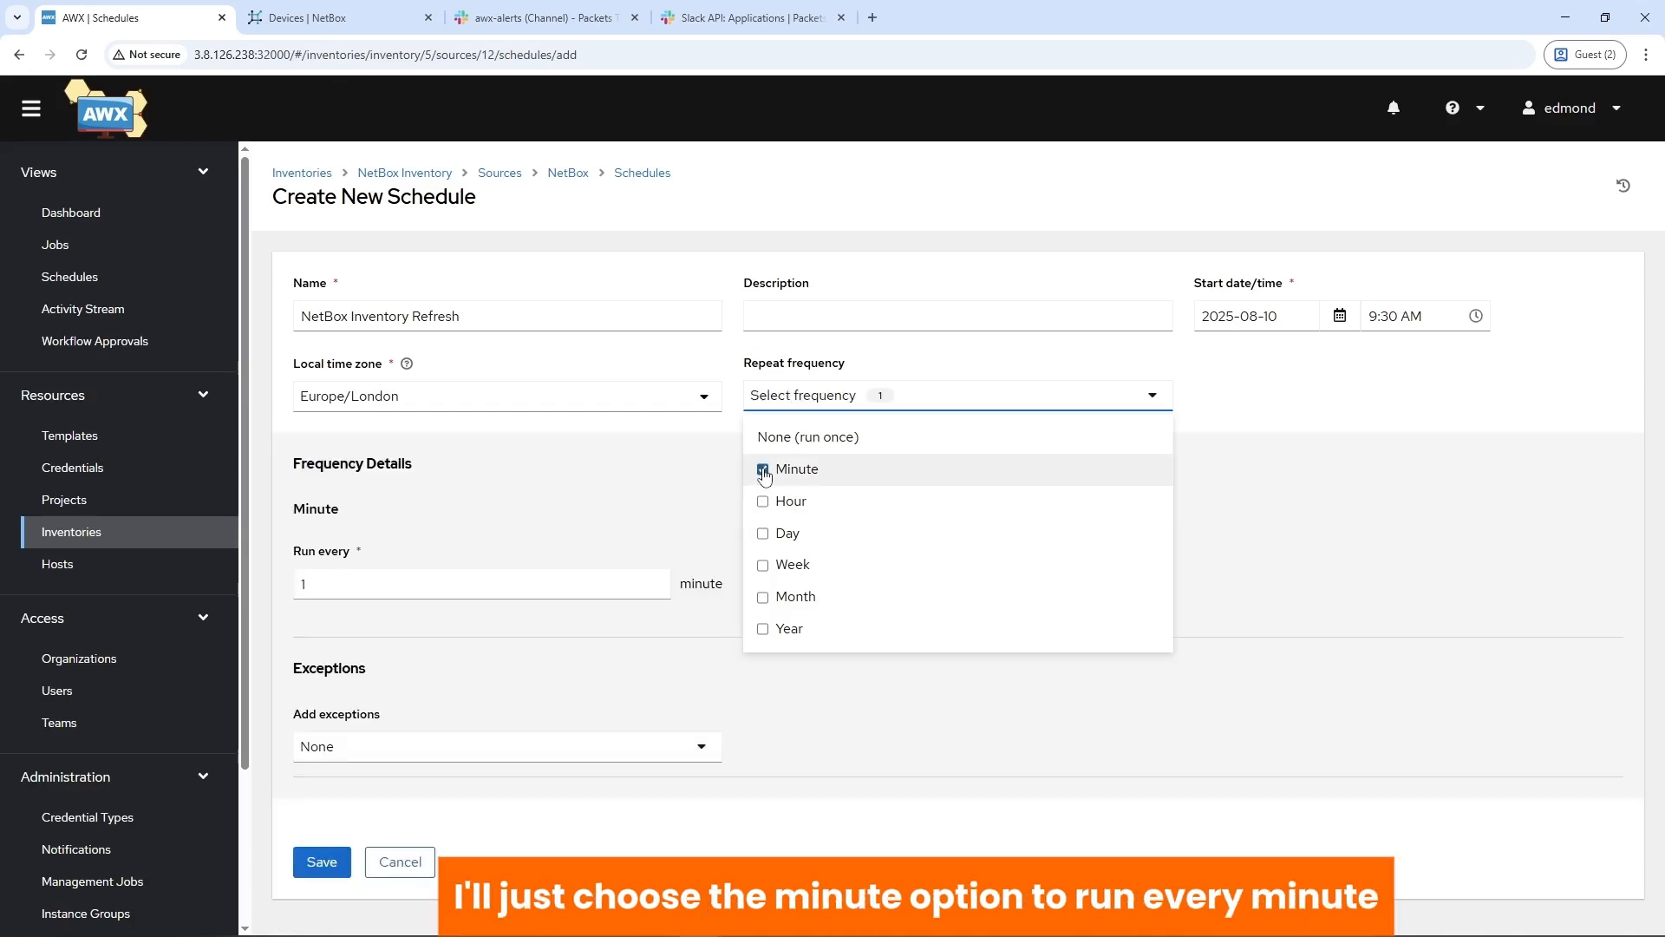
pyautogui.click(486, 521)
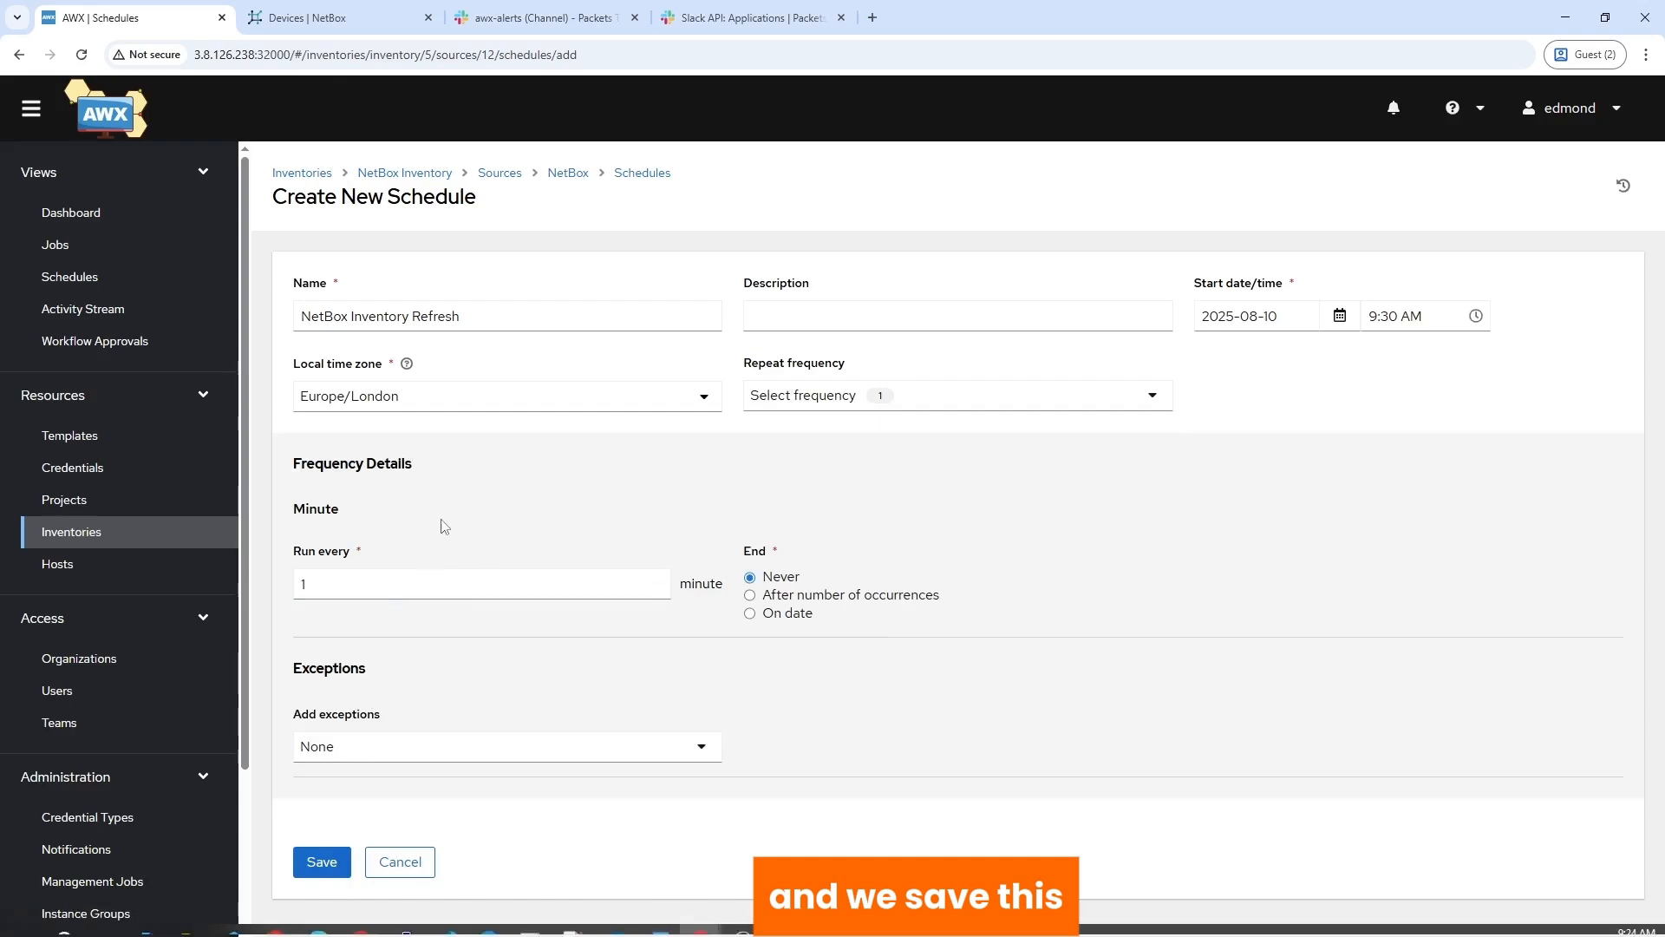
pyautogui.click(333, 861)
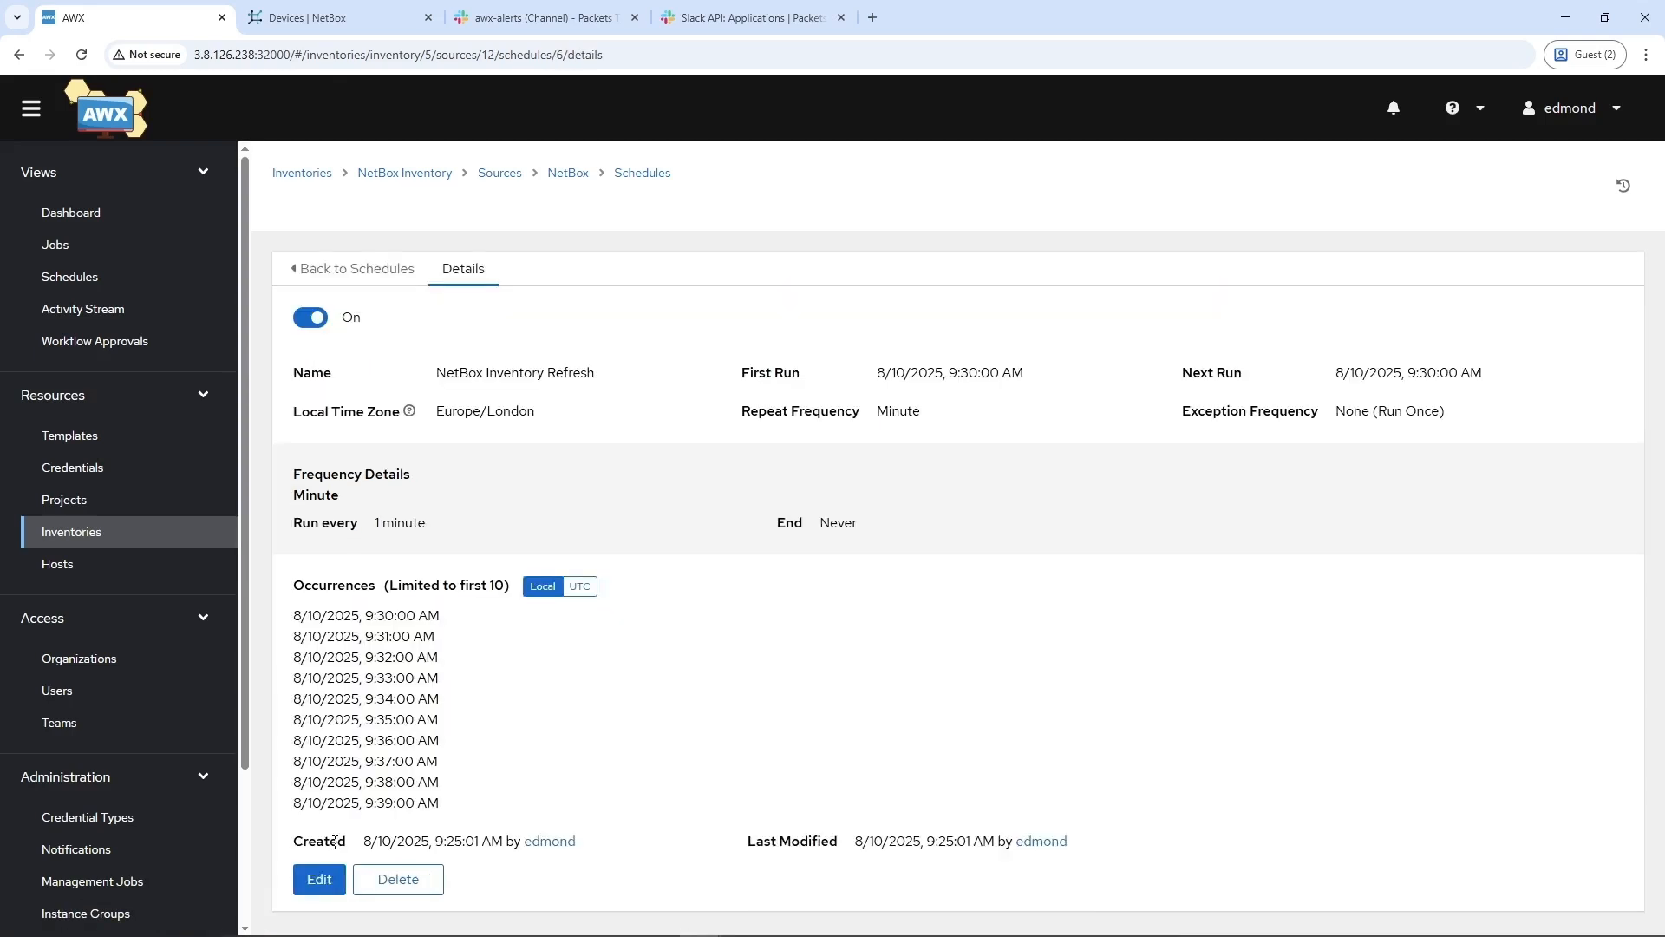
# Enable the Start, Success and Failure options of Slack Notification for the NetBox inventory source.
pyautogui.click(566, 173)
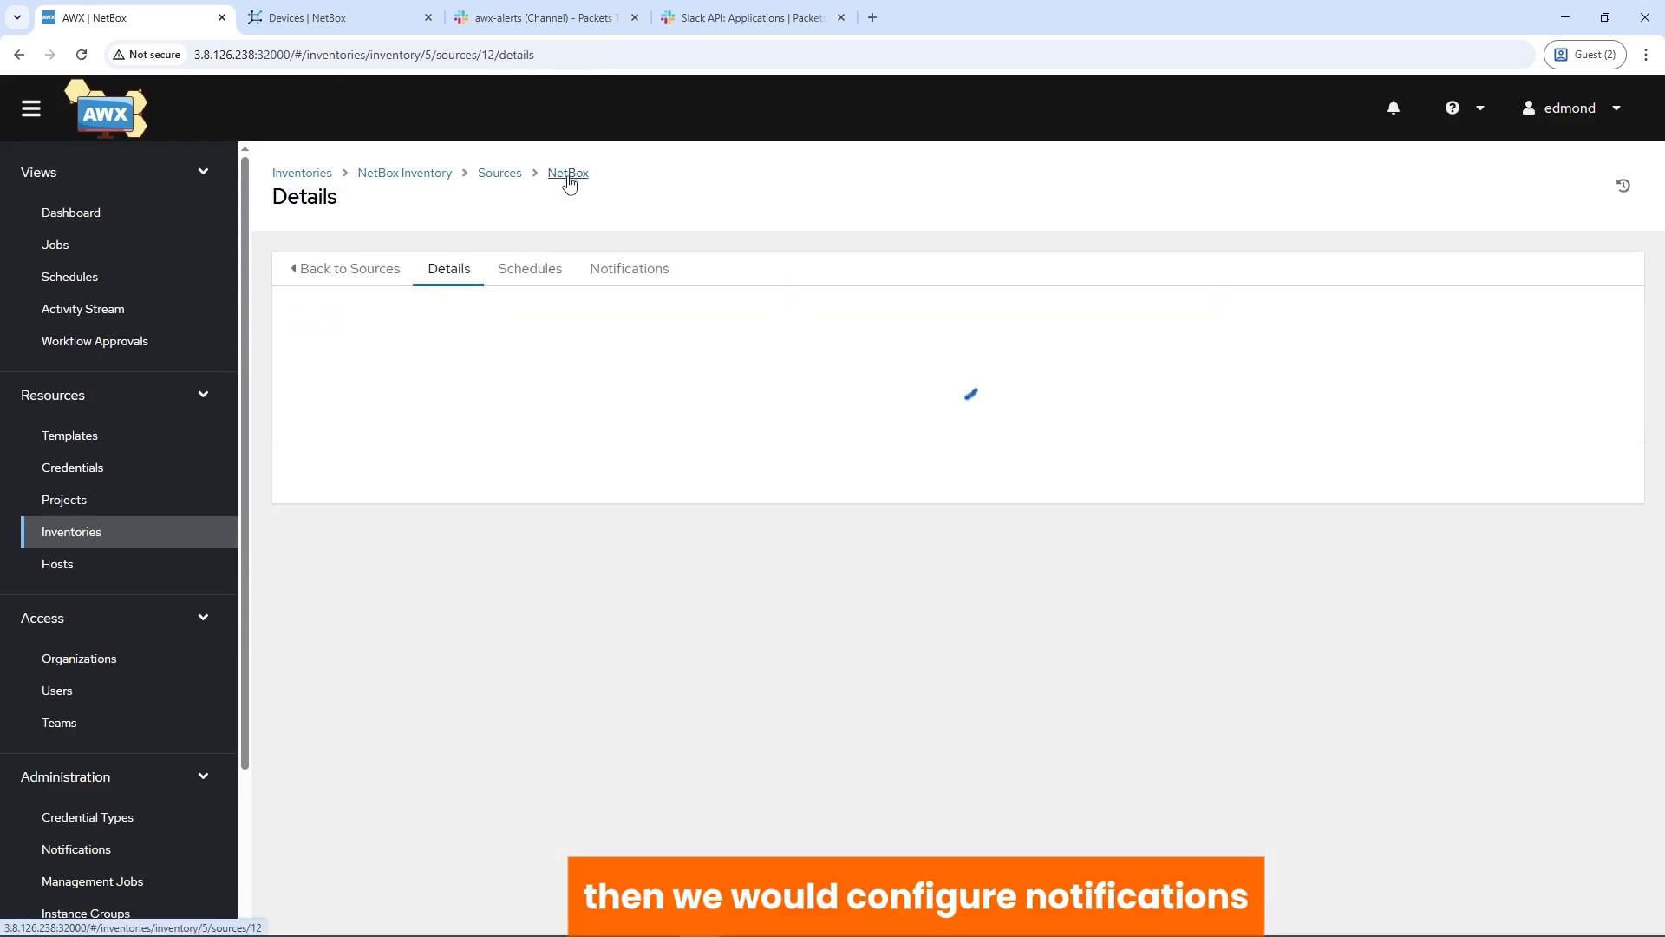
pyautogui.click(580, 270)
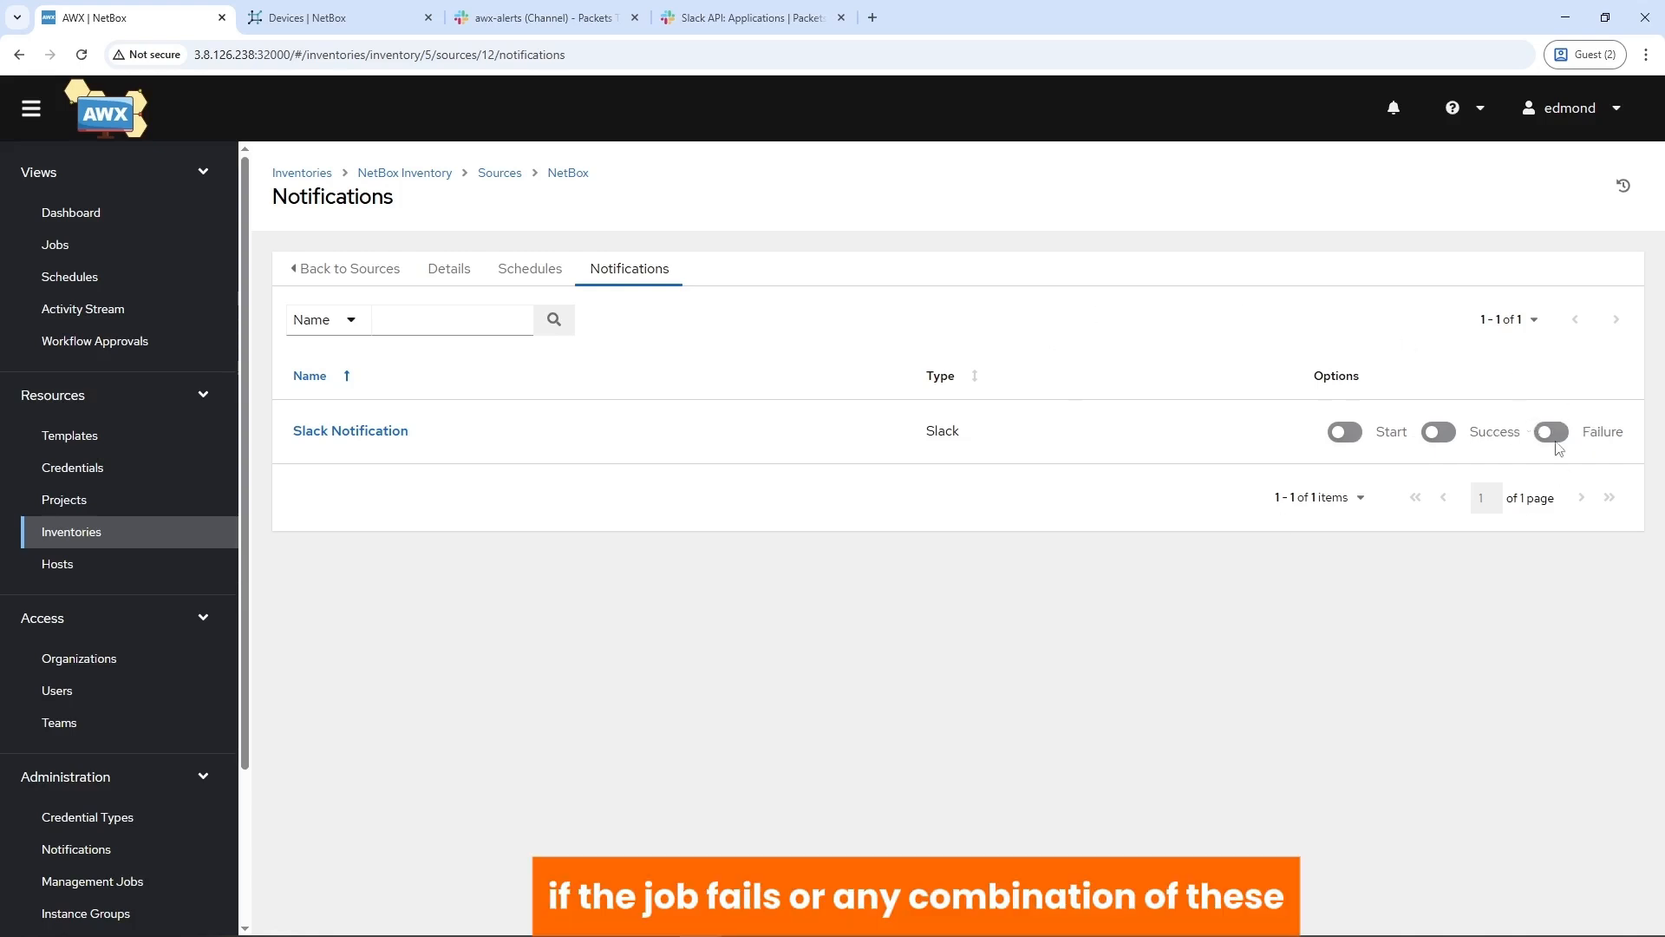
pyautogui.click(1349, 434)
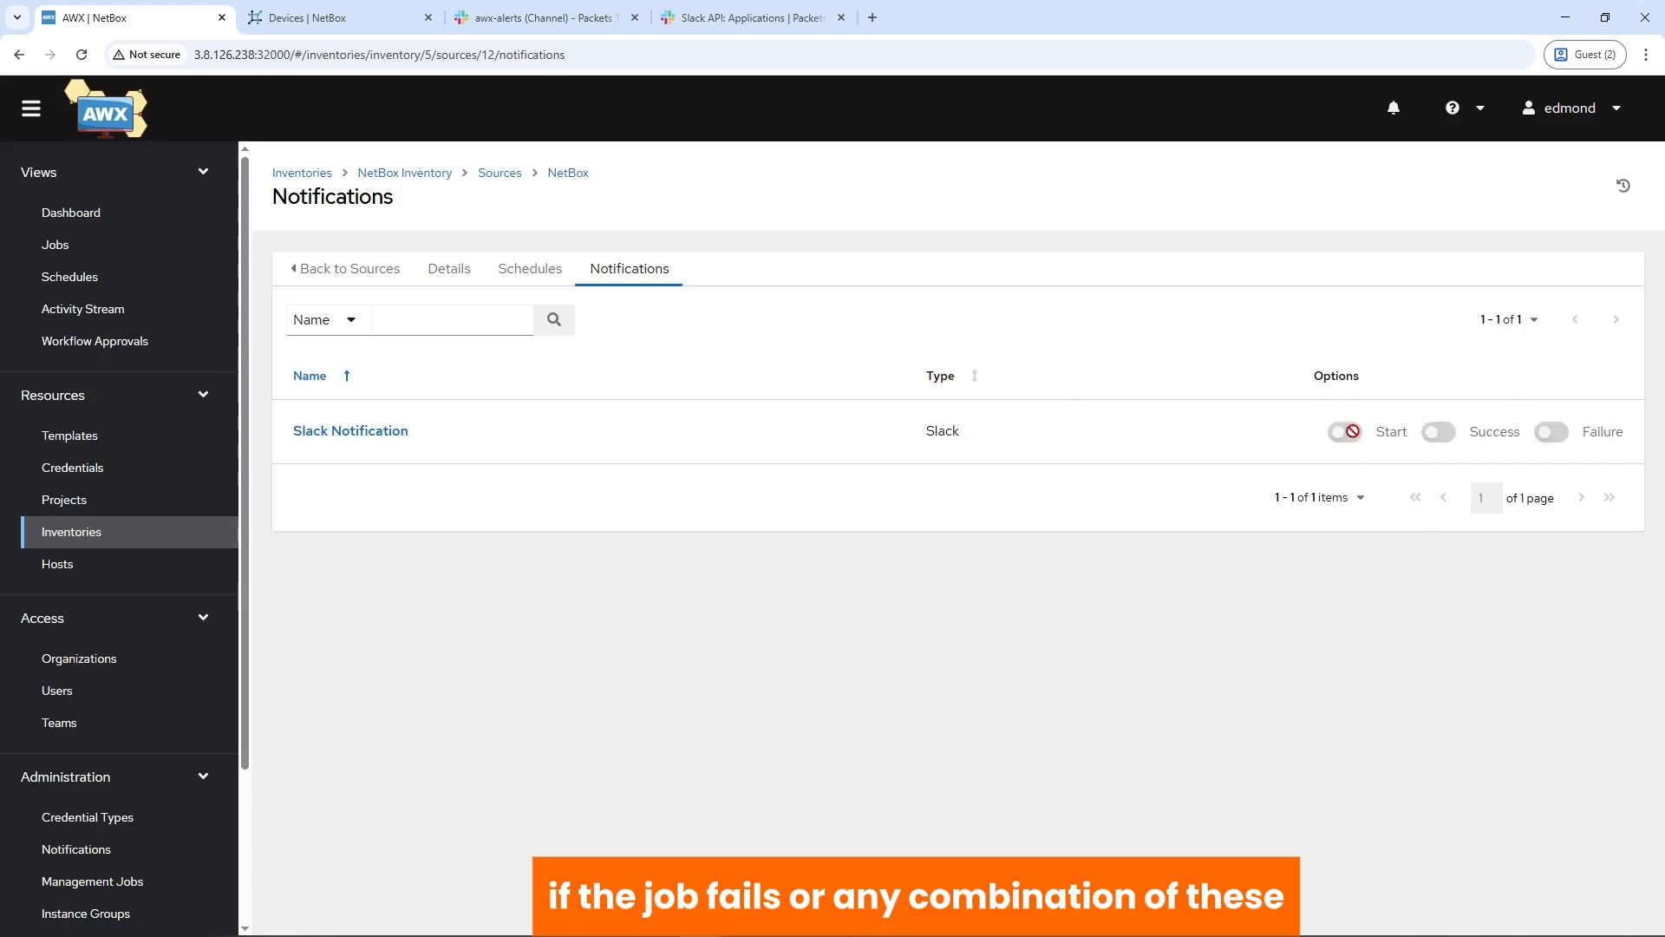
pyautogui.click(1439, 432)
pyautogui.click(1552, 432)
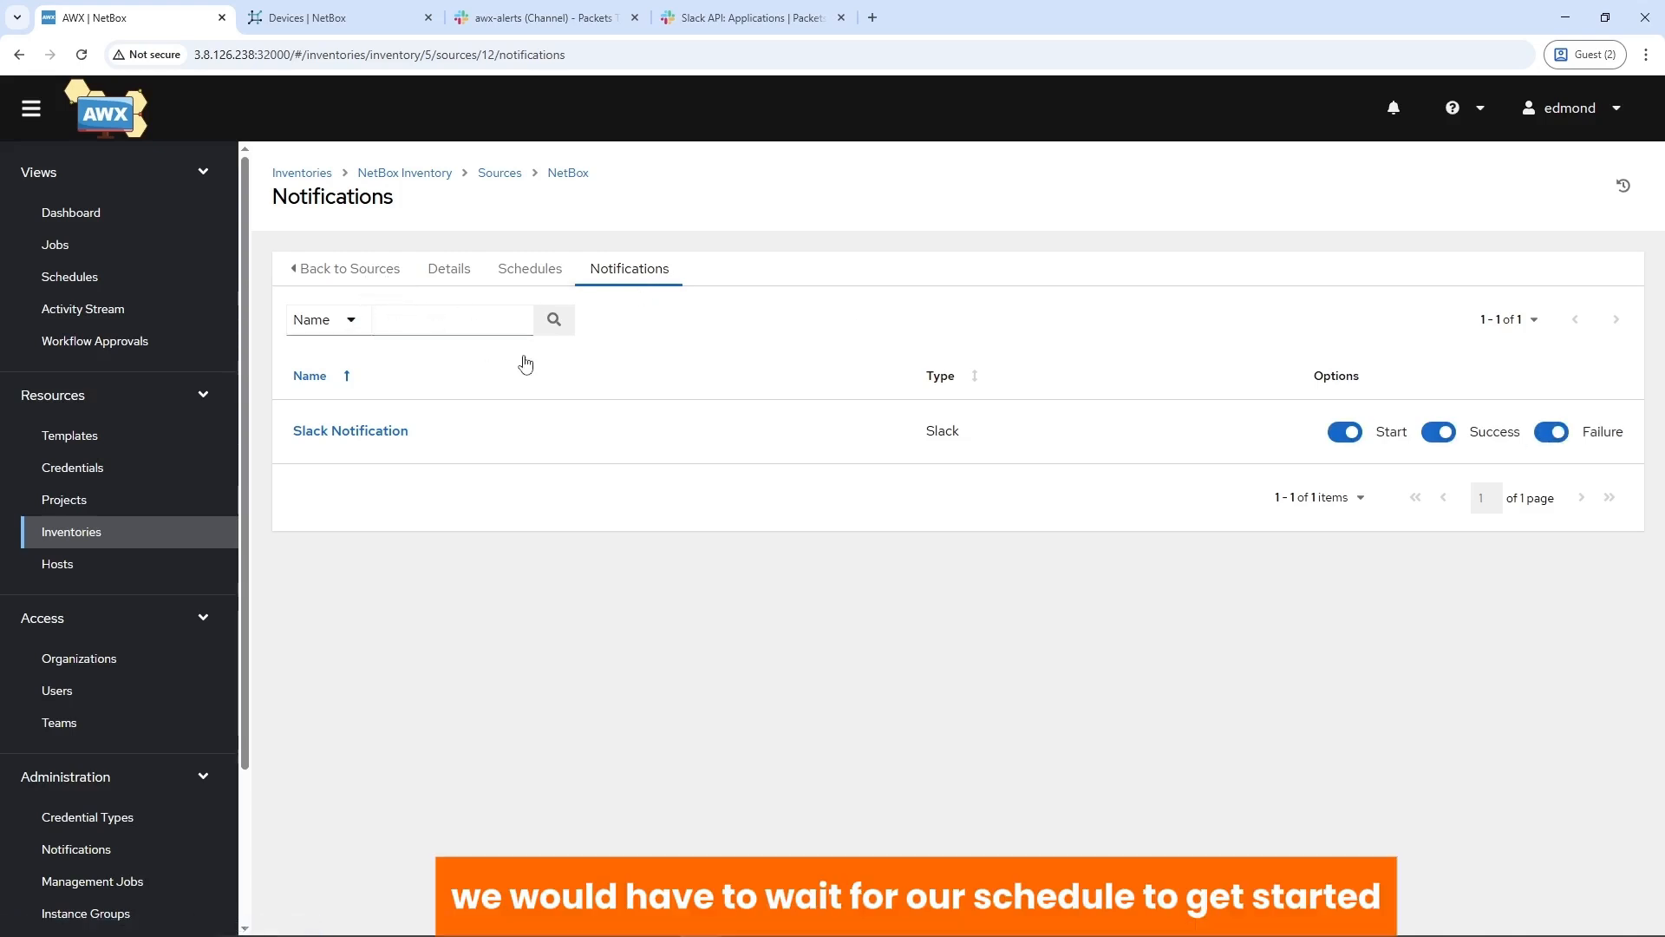
# Review the NetBox Inventory Refresh schedule's details, its entry among all schedules, and the inventory sync jobs it launches.
pyautogui.click(530, 269)
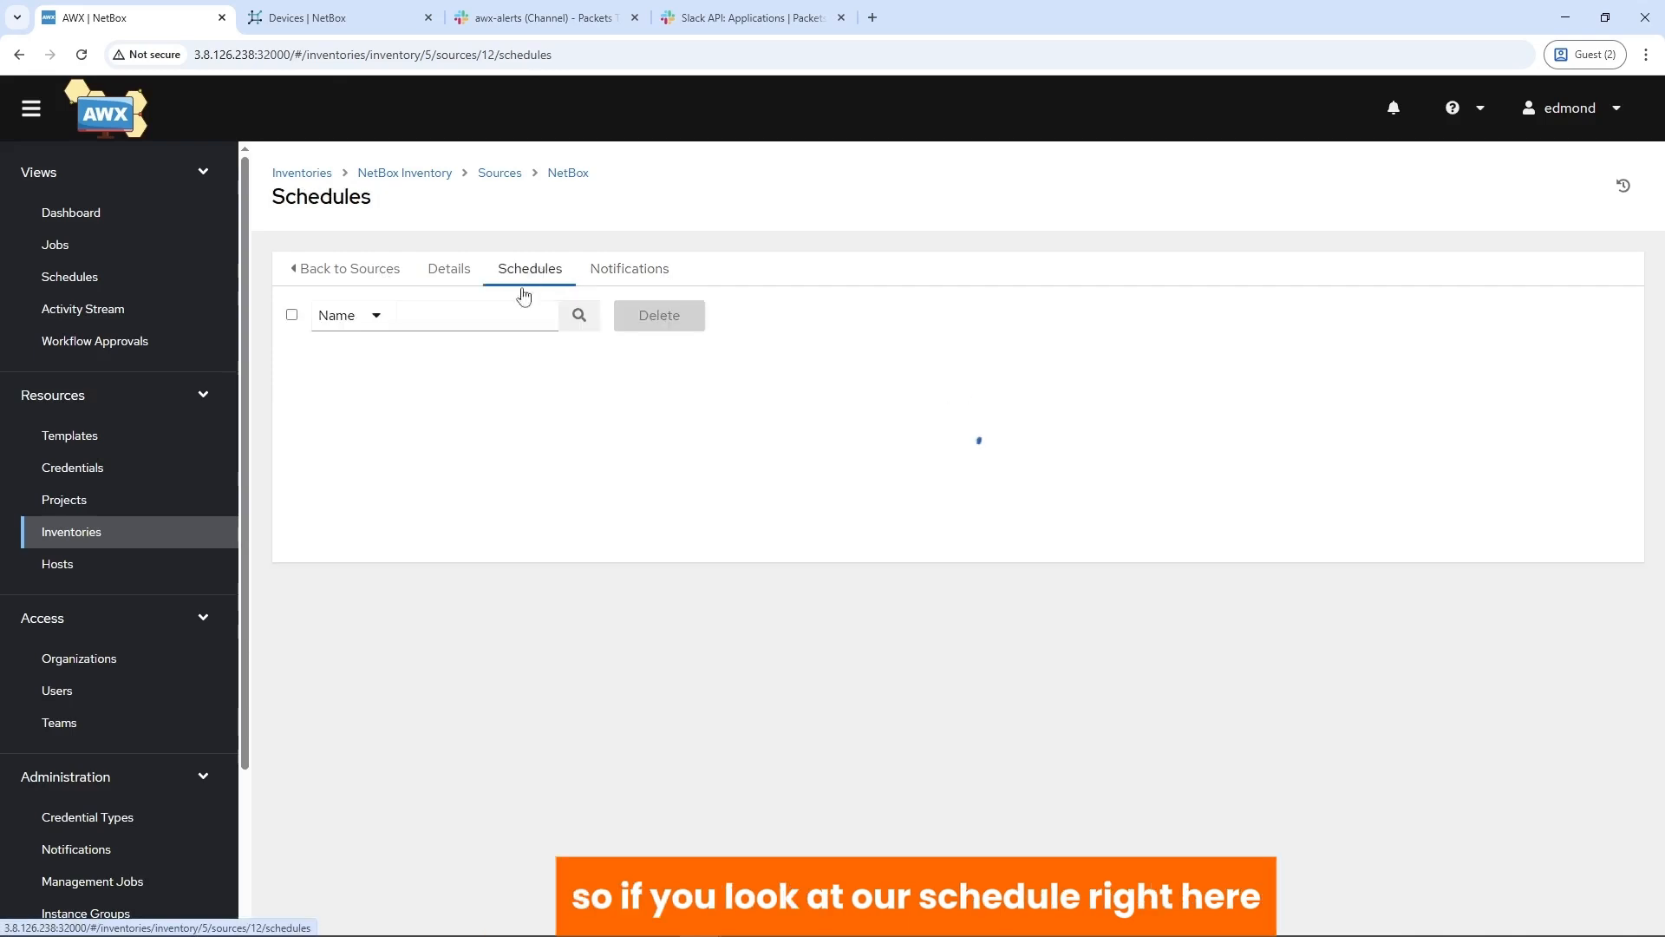
pyautogui.click(454, 440)
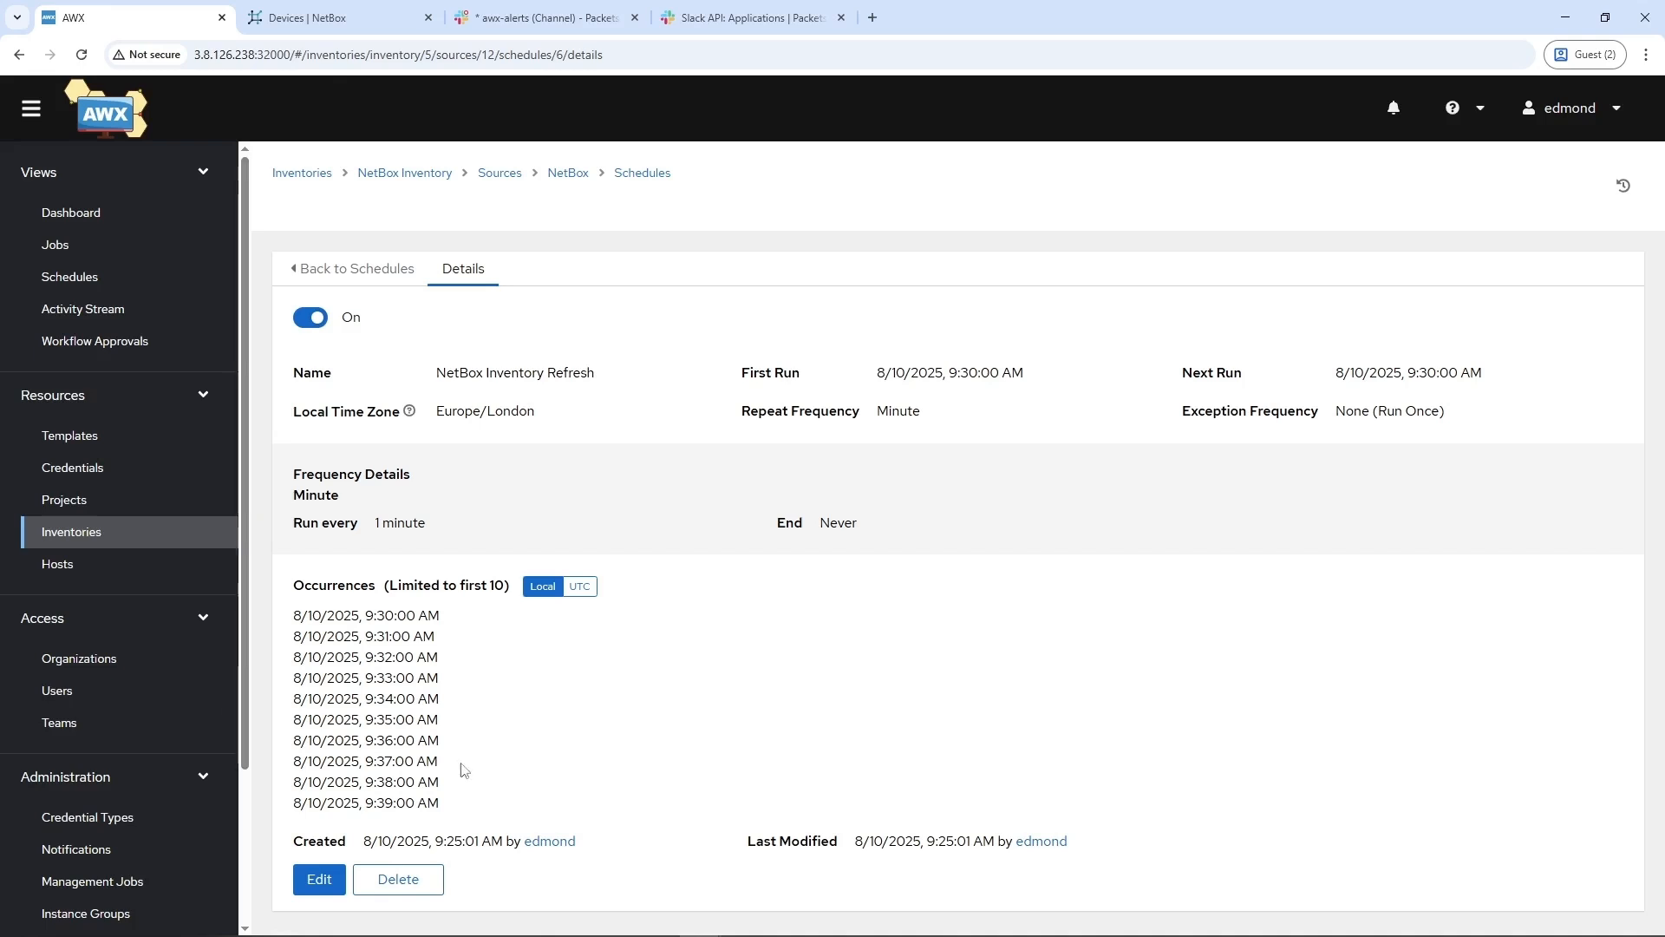
pyautogui.click(55, 245)
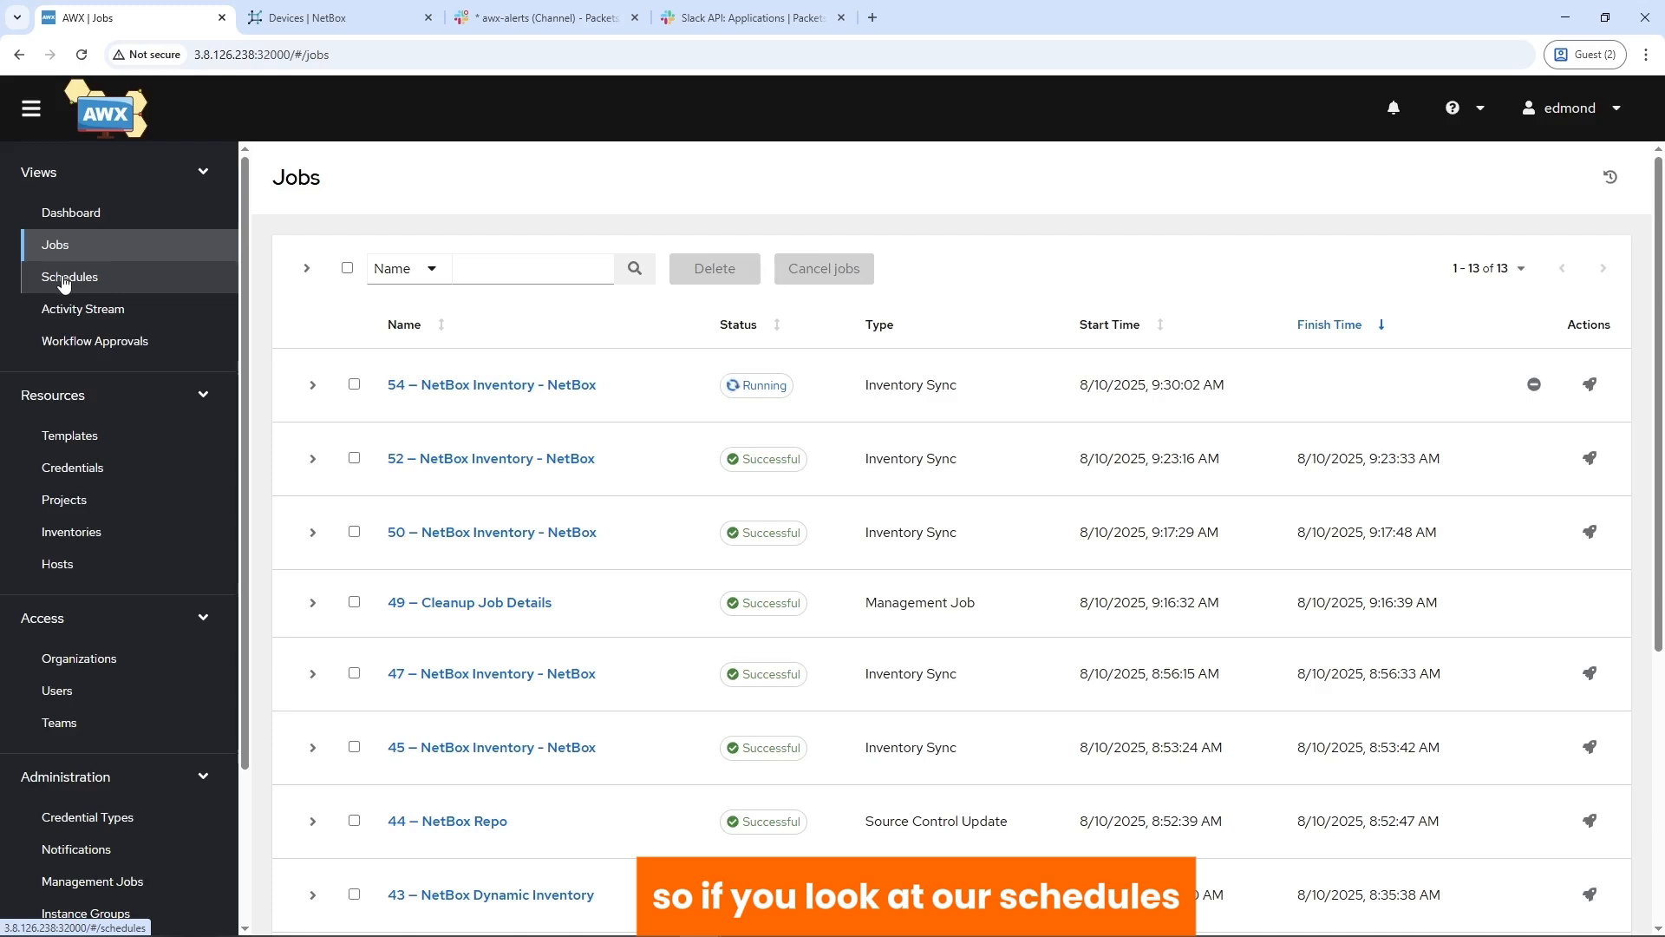
pyautogui.click(64, 282)
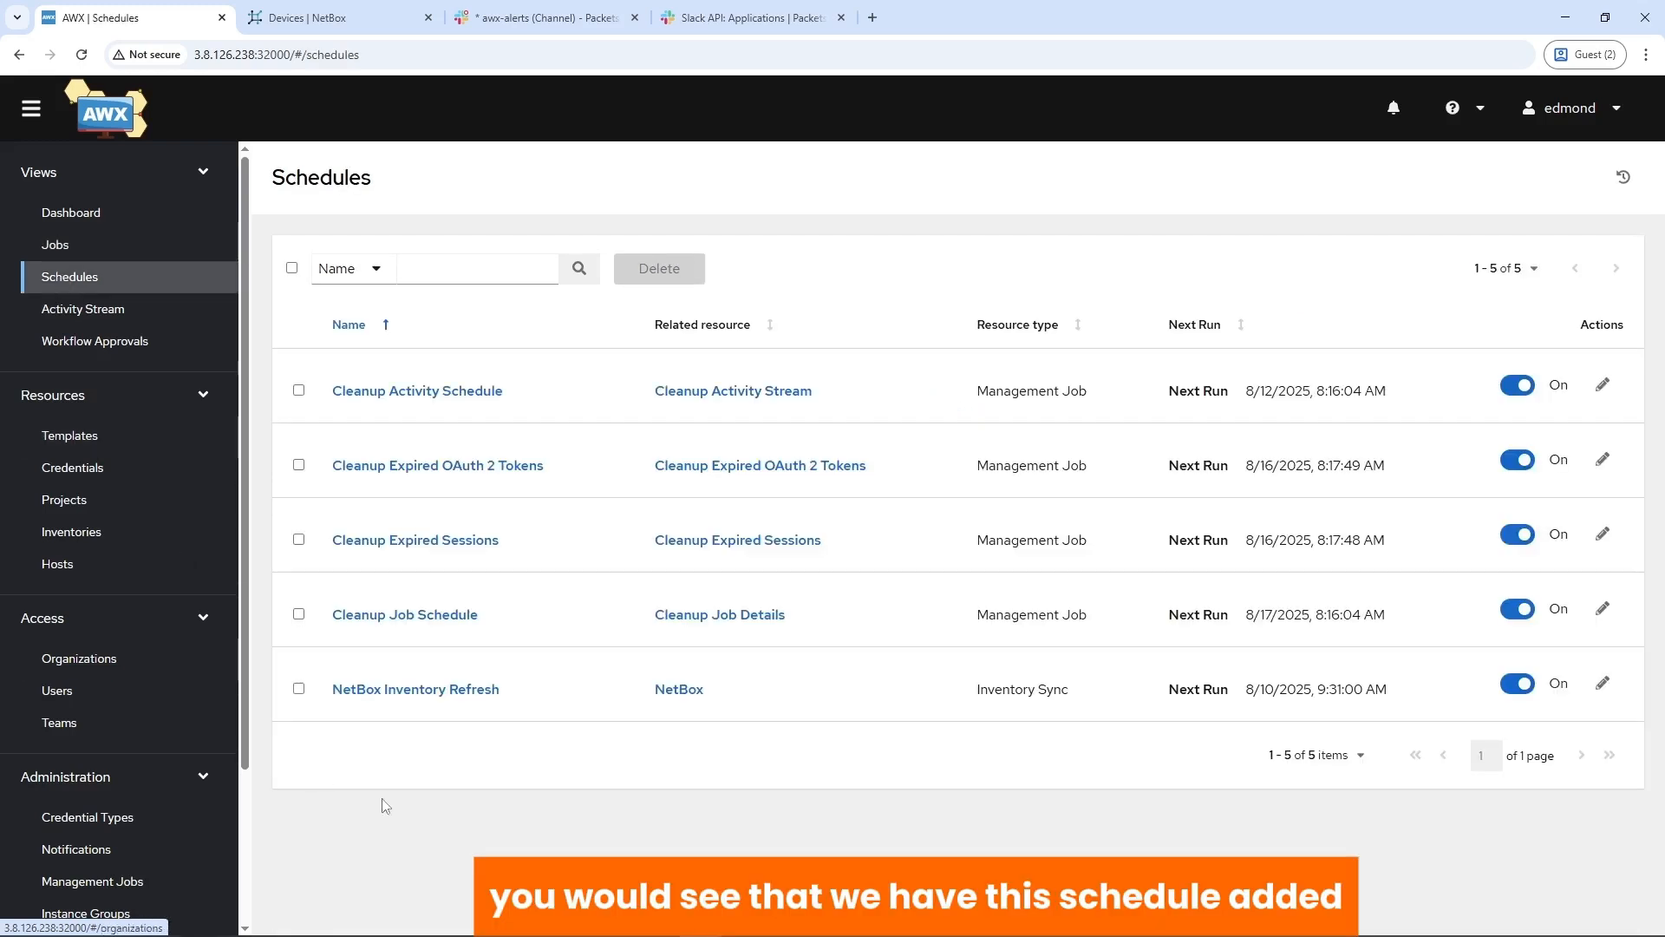
pyautogui.click(68, 256)
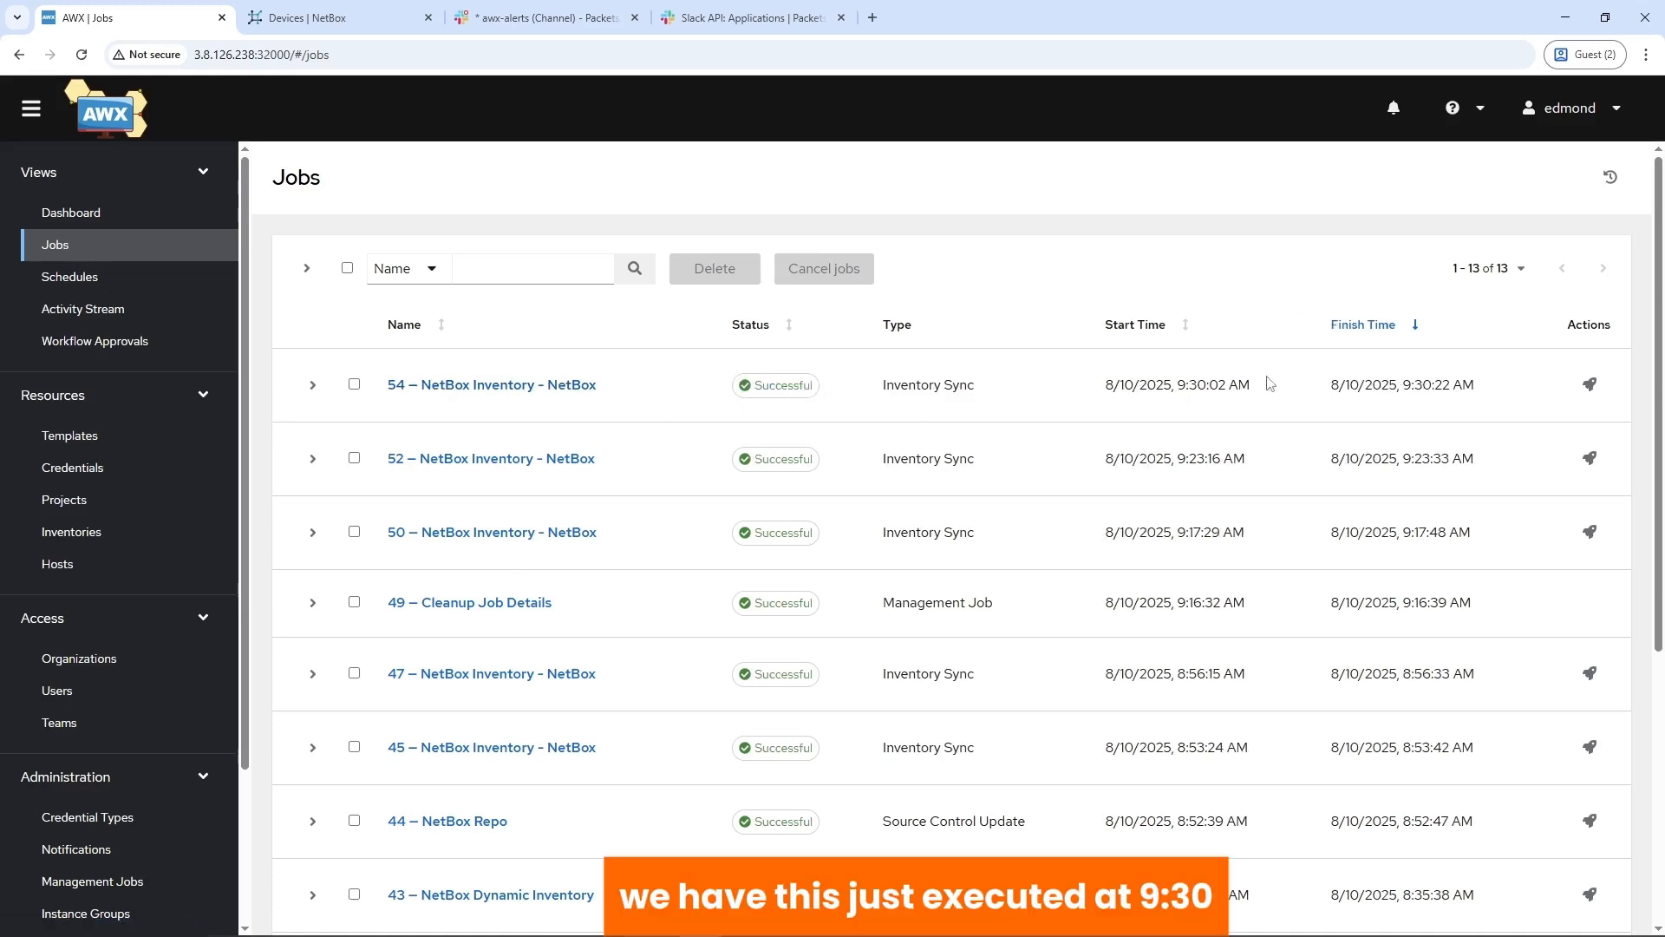
# Check the awx-alerts channel in Slack against the AWX job list and examine the output of inventory update 56 from its alert link.
pyautogui.click(546, 19)
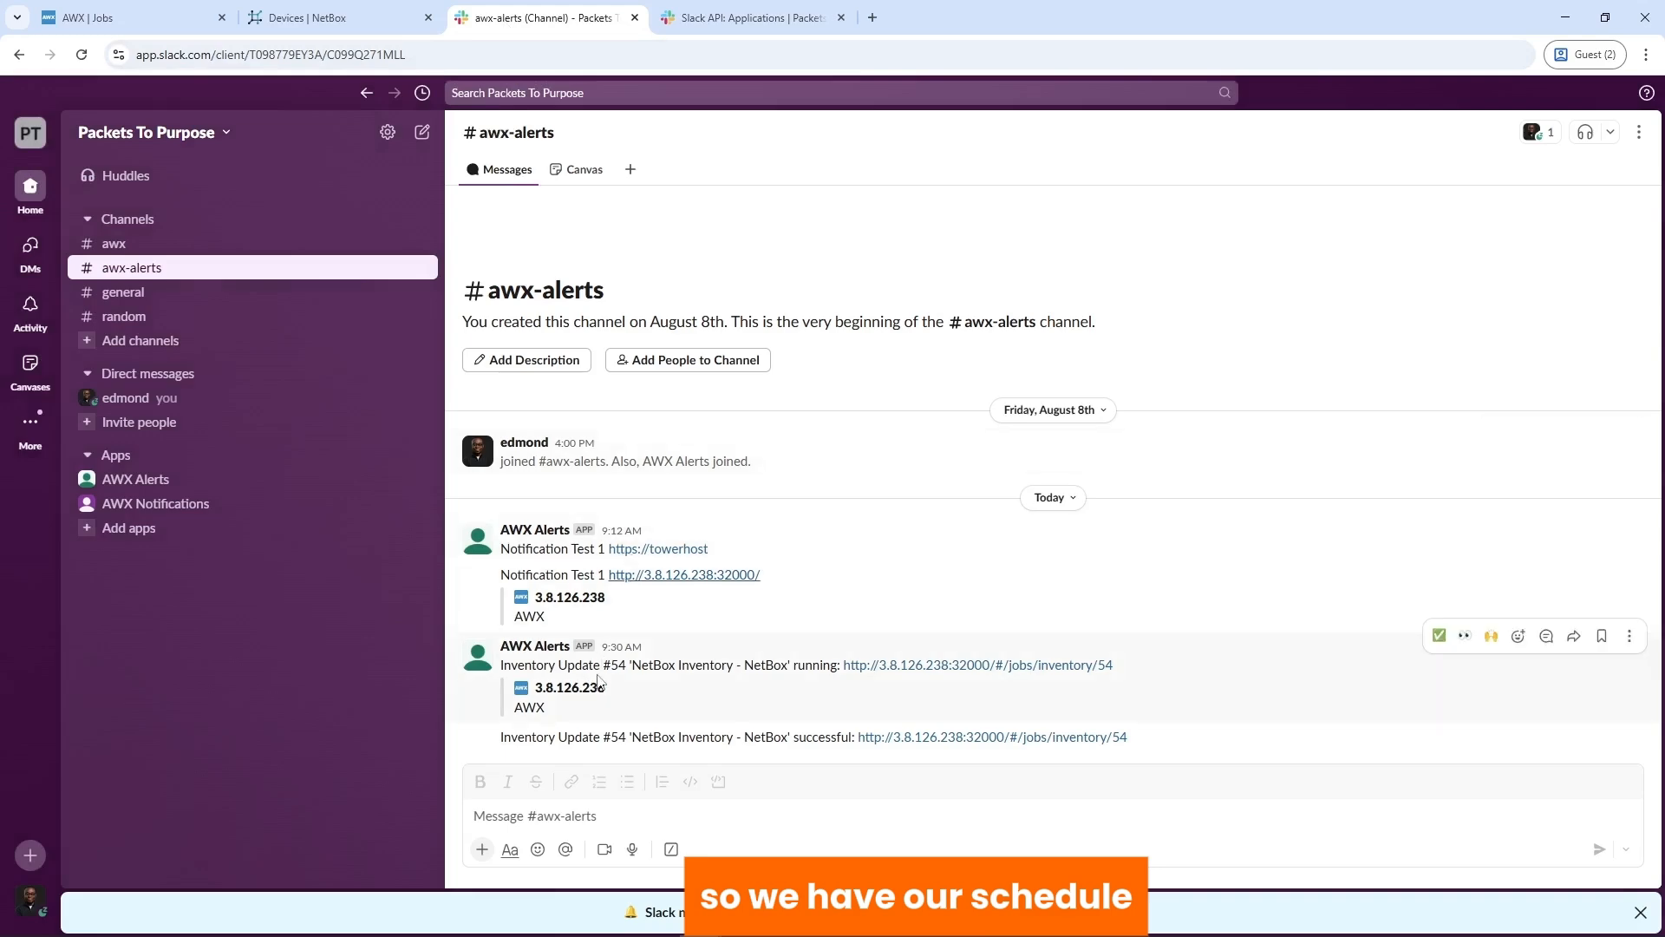
pyautogui.click(88, 18)
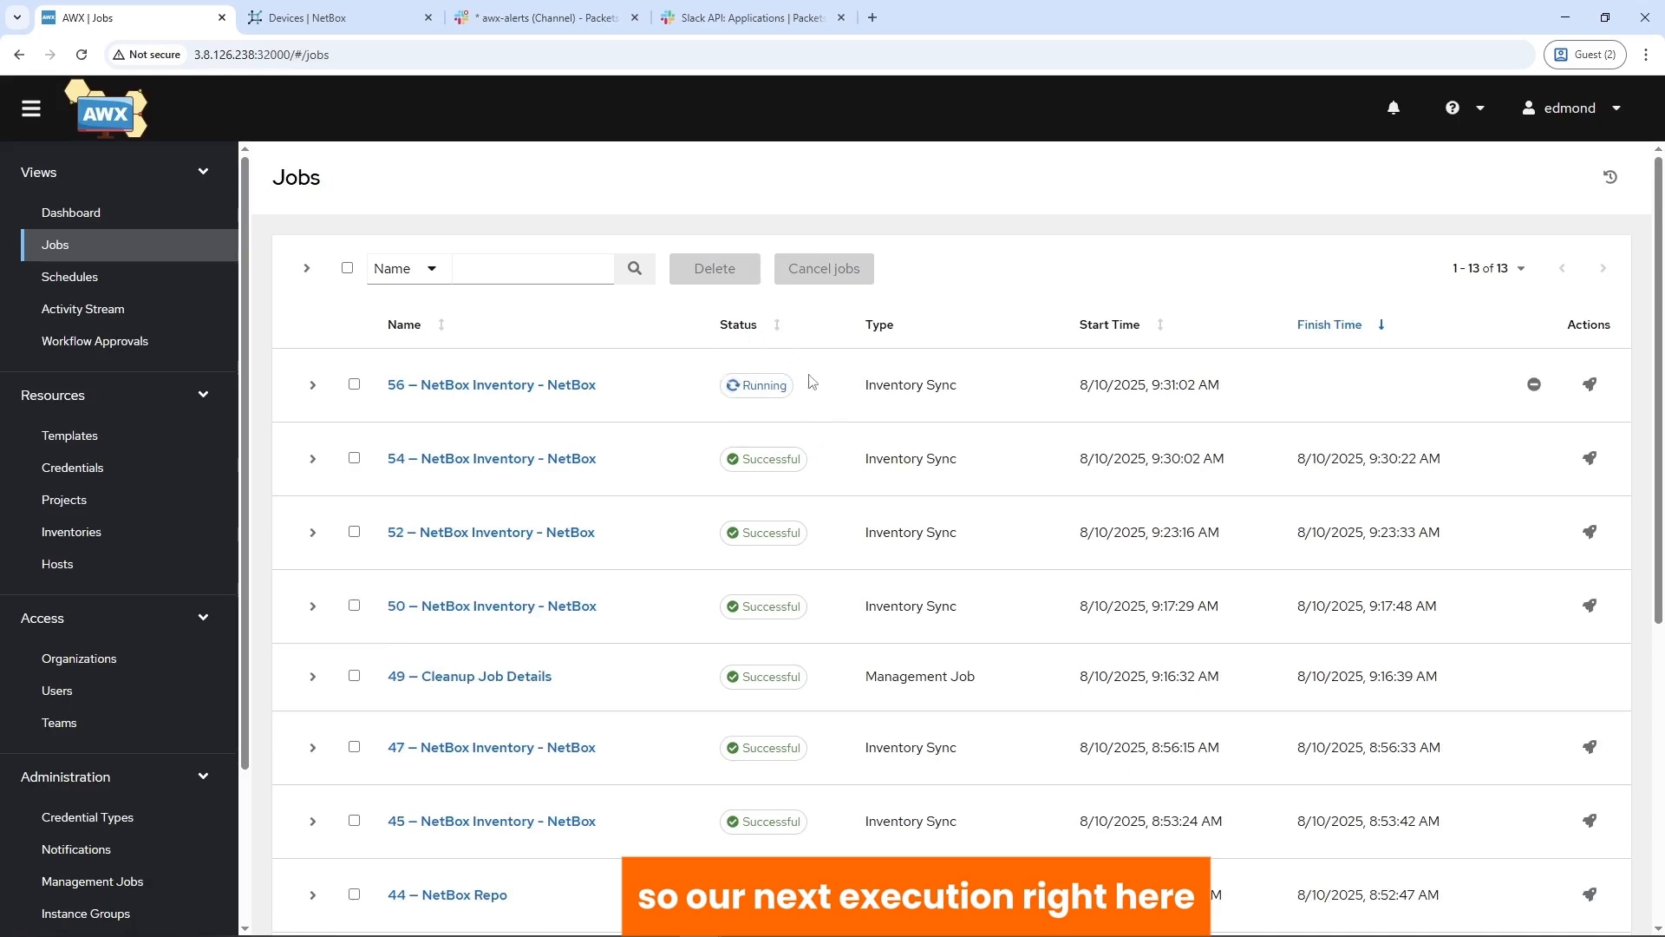
pyautogui.click(535, 18)
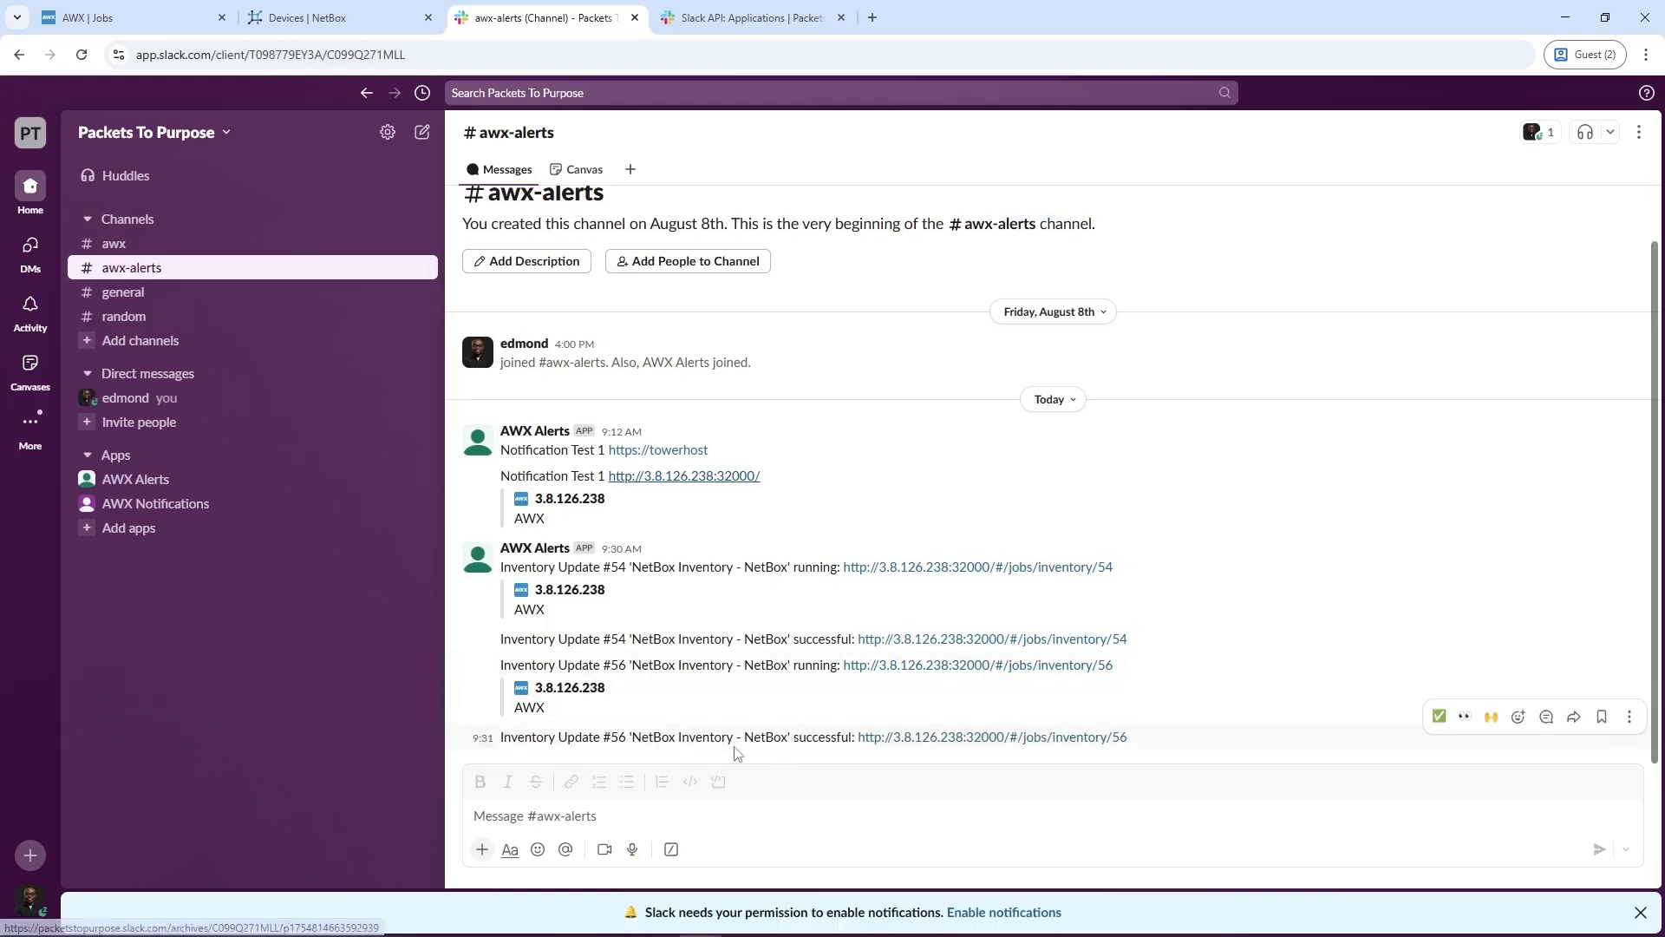
pyautogui.click(938, 739)
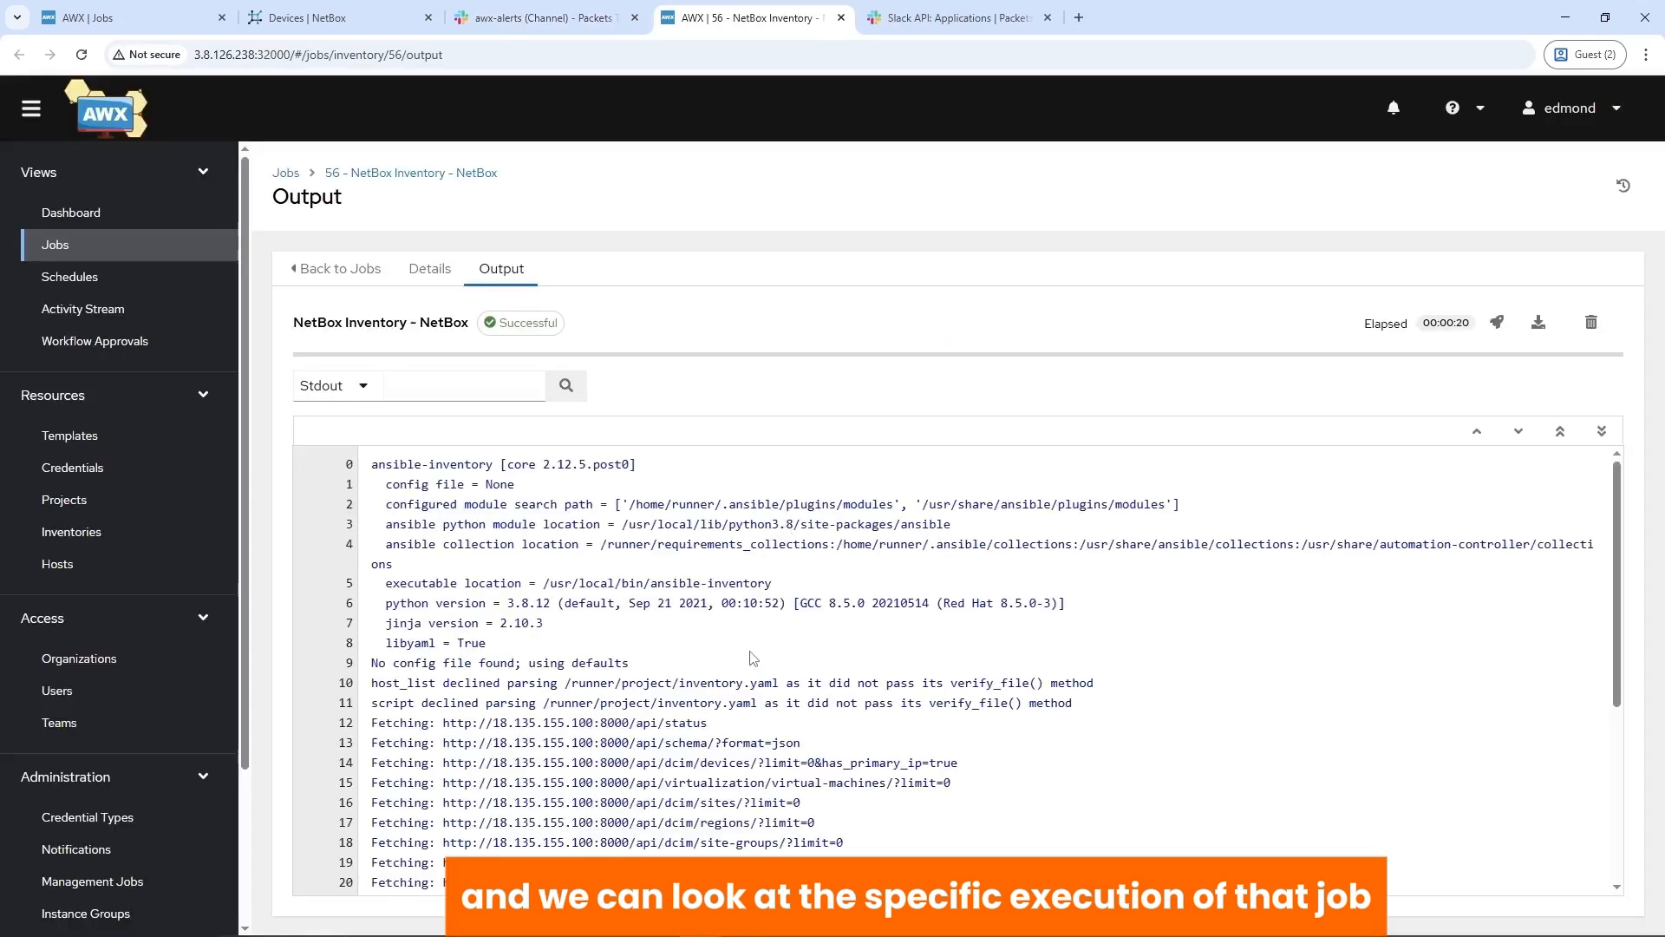
pyautogui.scroll(-3, 760, 670)
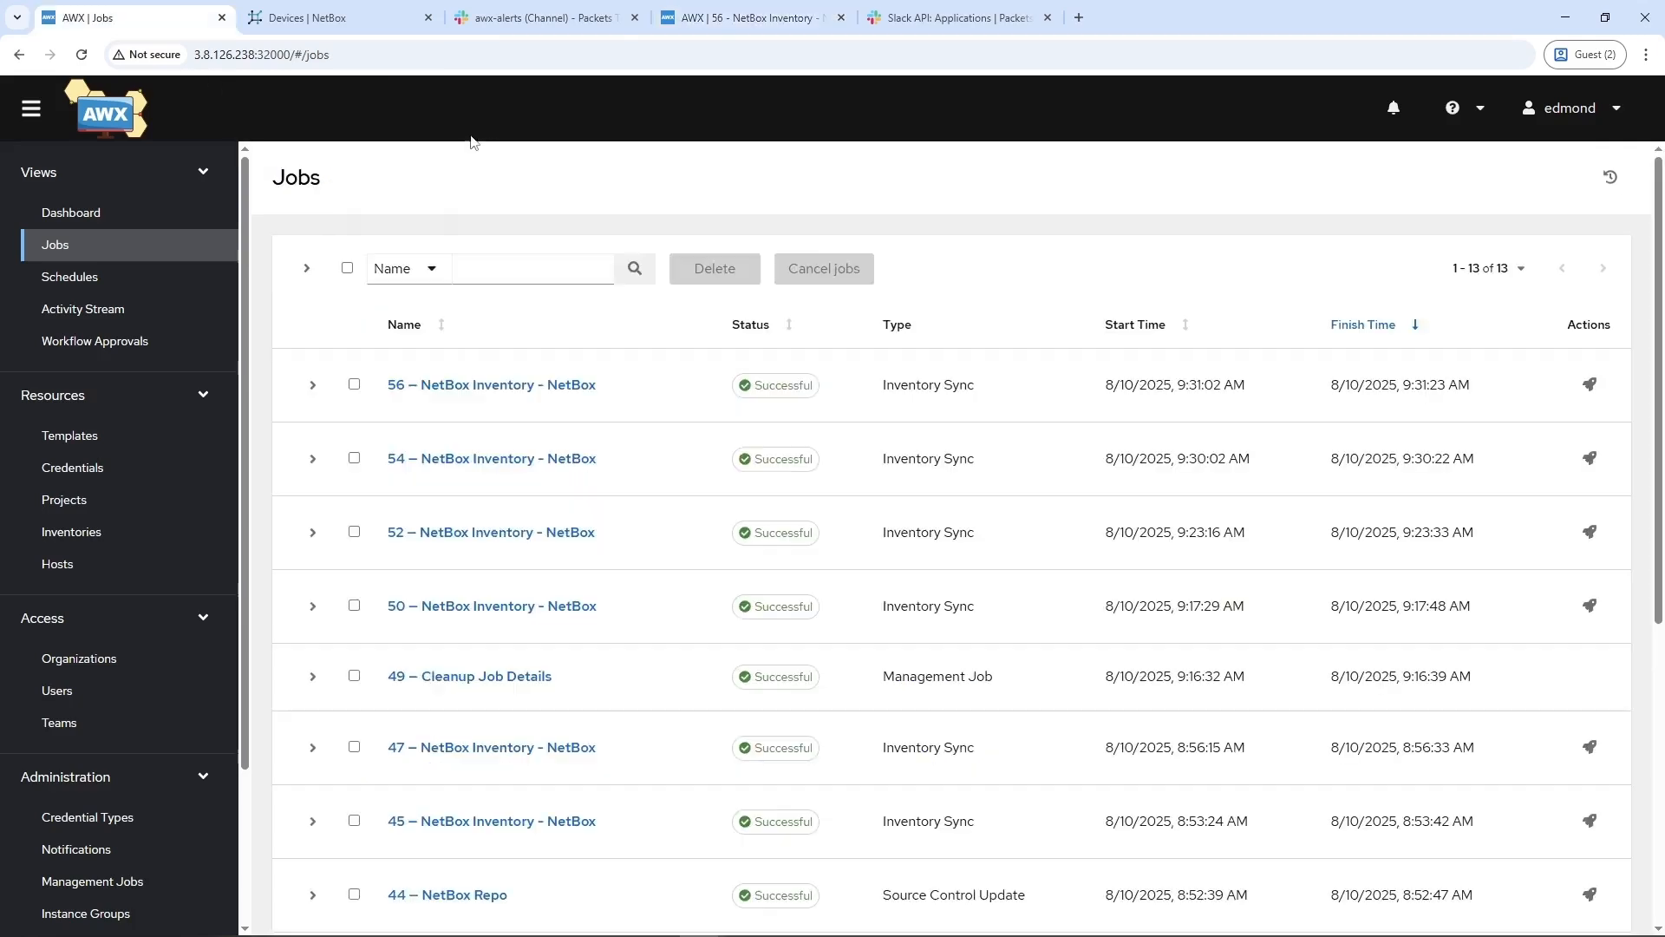
# In NetBox IPAM, set the primary IP address of the ACC-DC-VPN-GW device to 10.11.11.100/32 and save it.
pyautogui.click(372, 28)
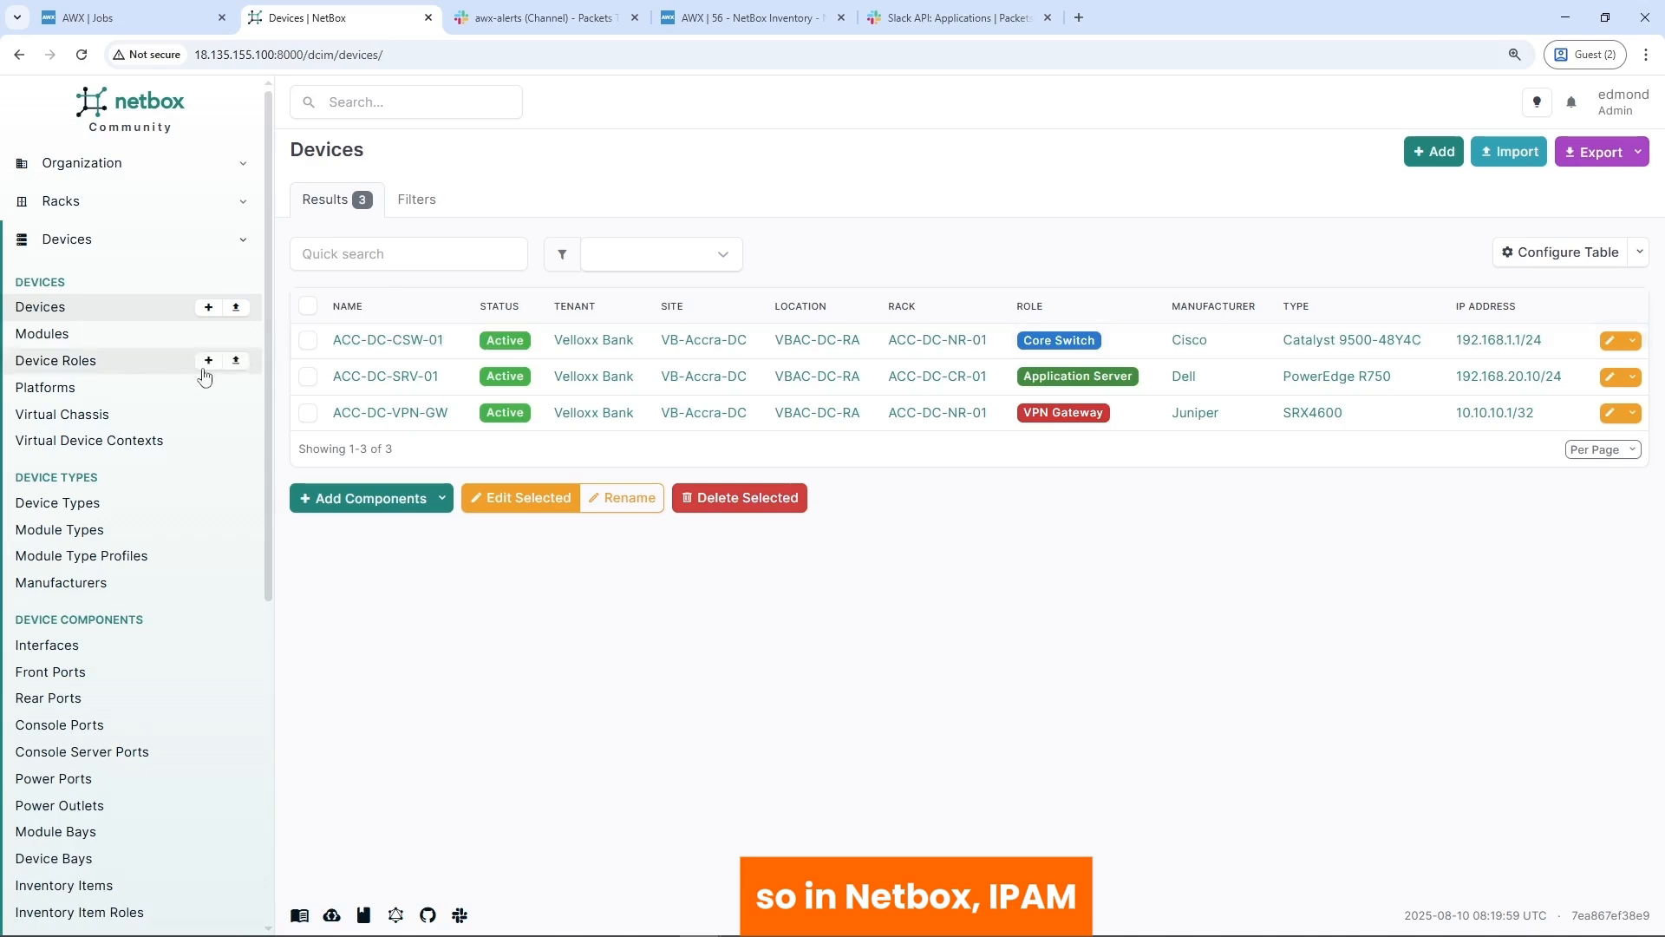
pyautogui.scroll(-5, 91, 637)
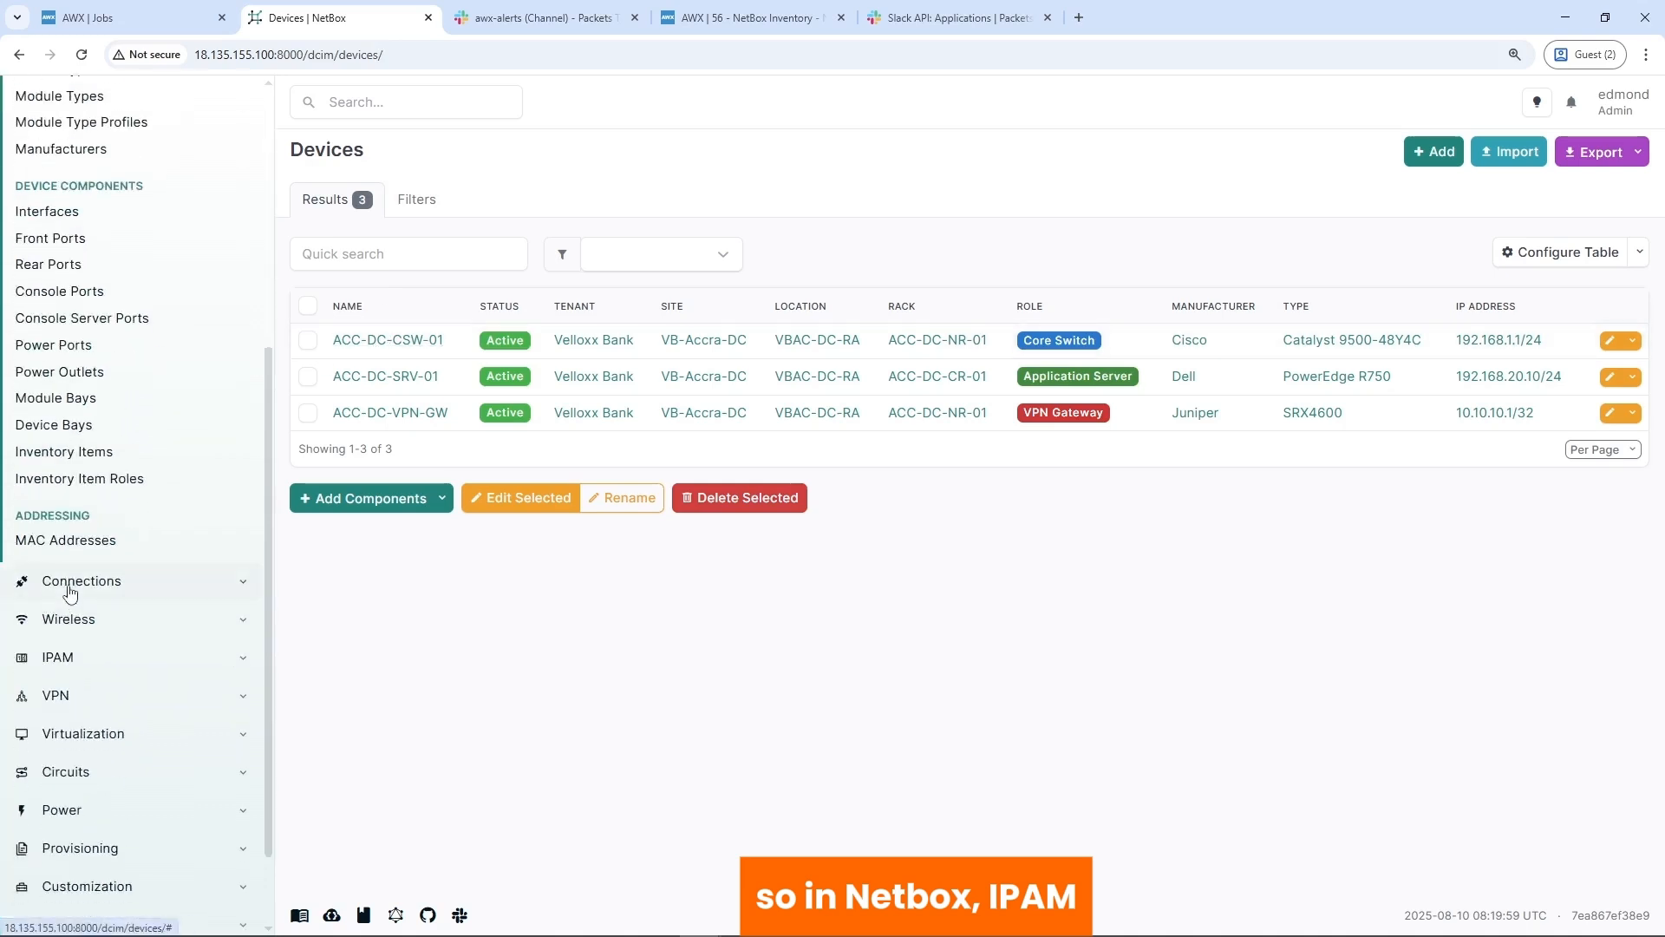
pyautogui.click(63, 659)
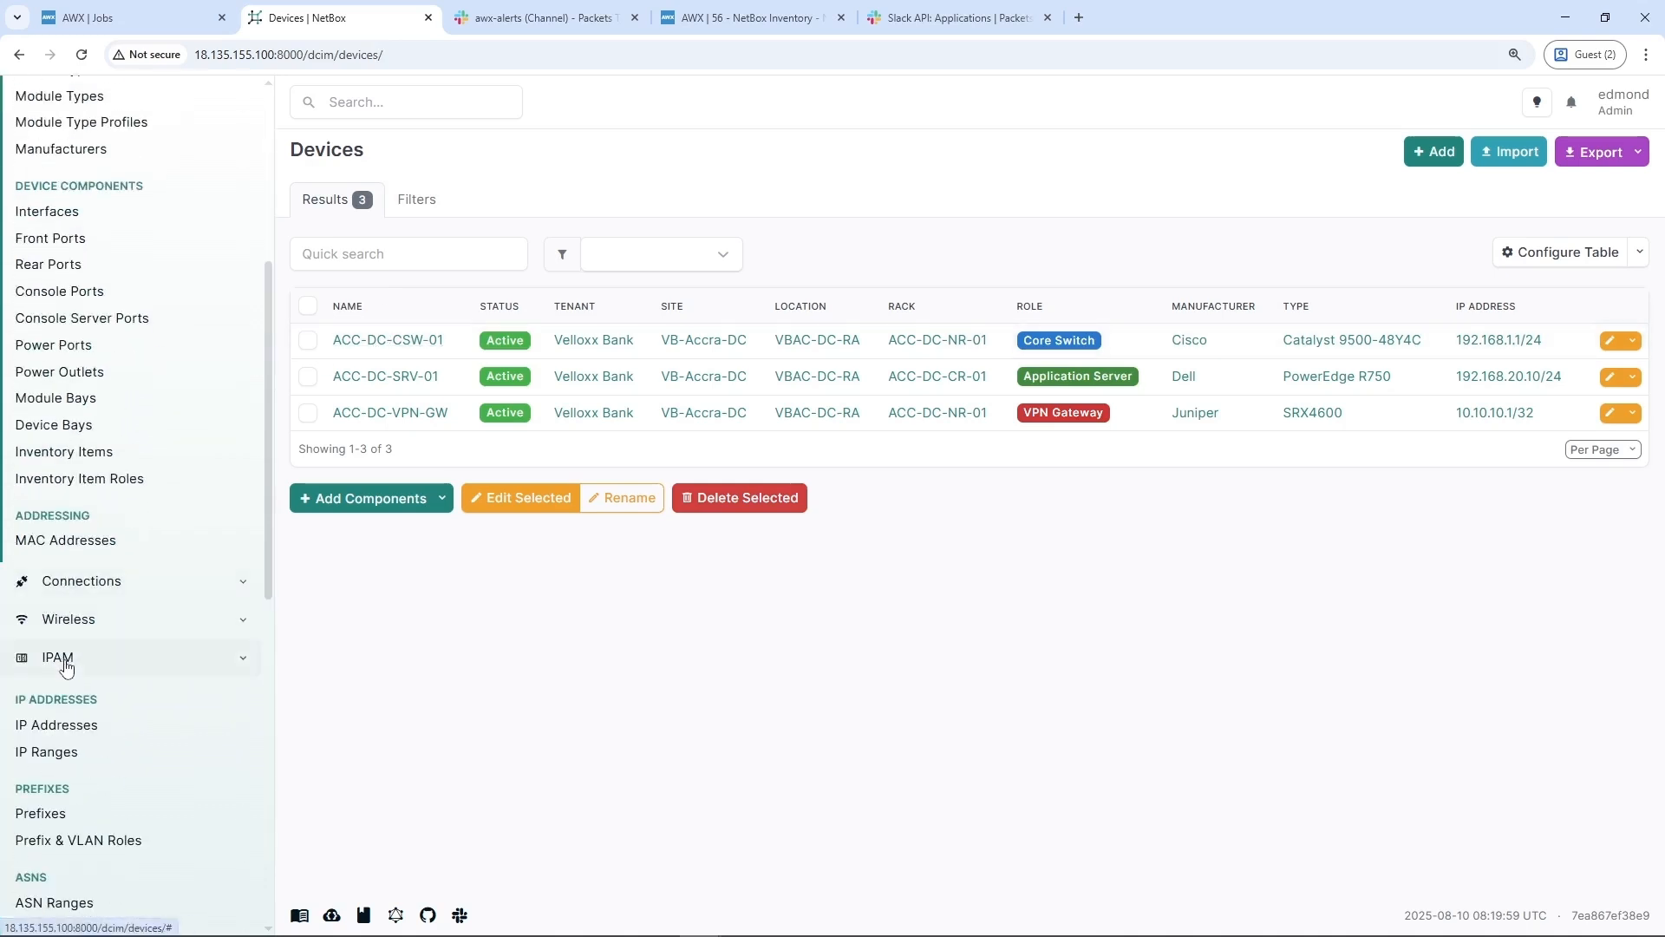
pyautogui.click(63, 733)
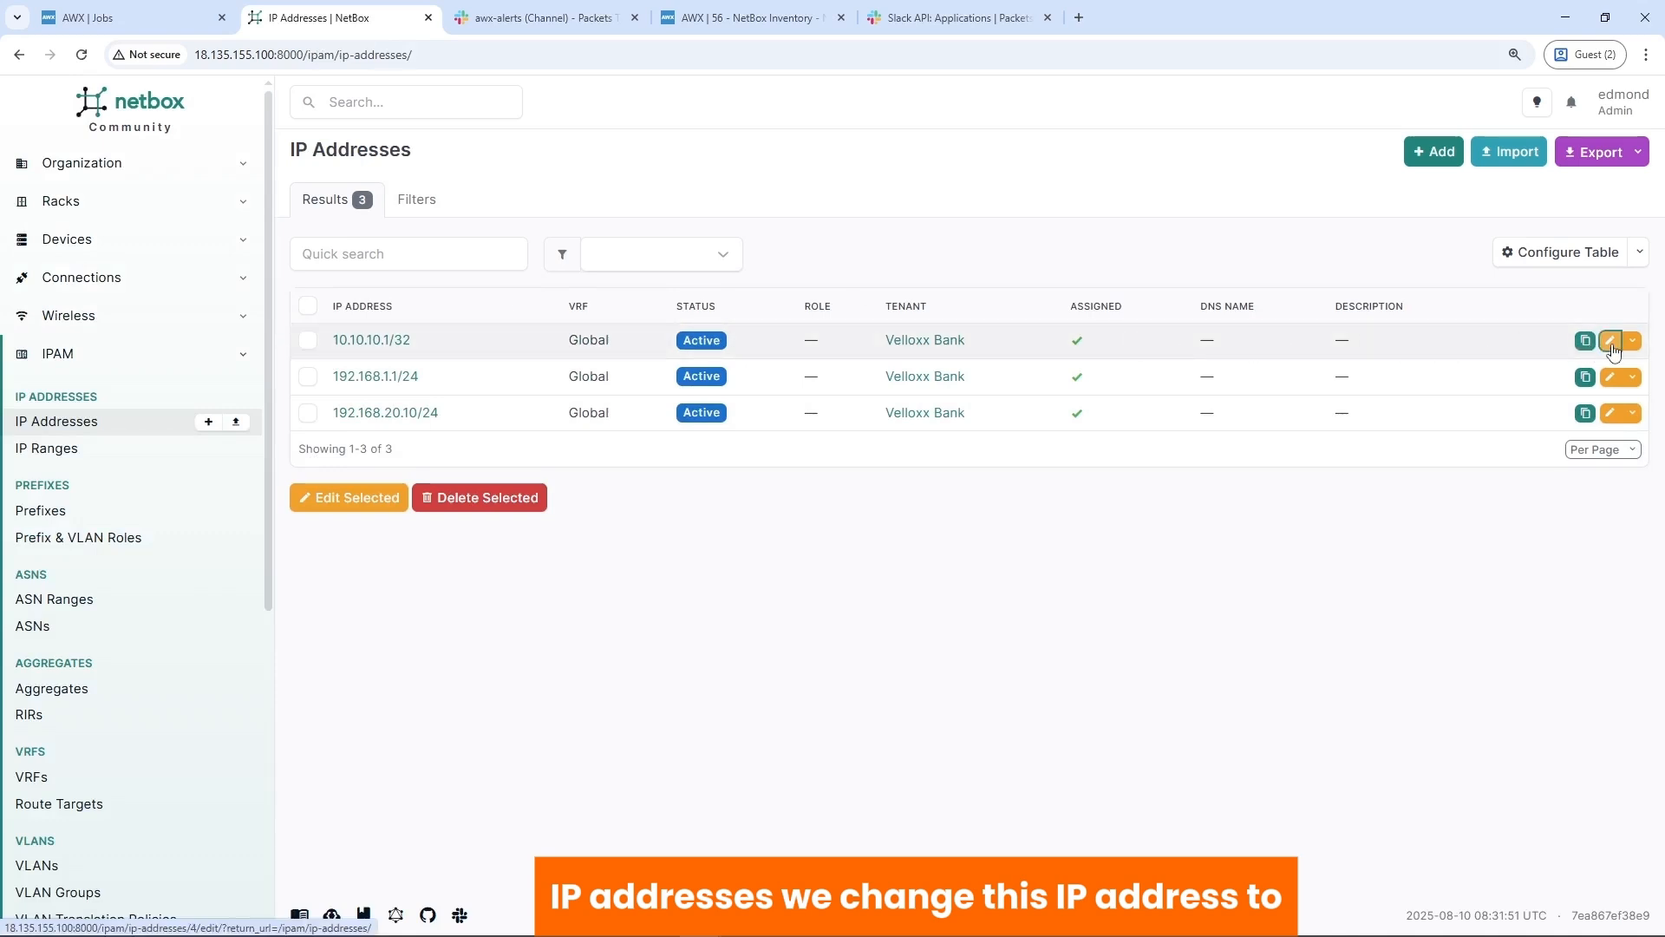
pyautogui.click(1611, 341)
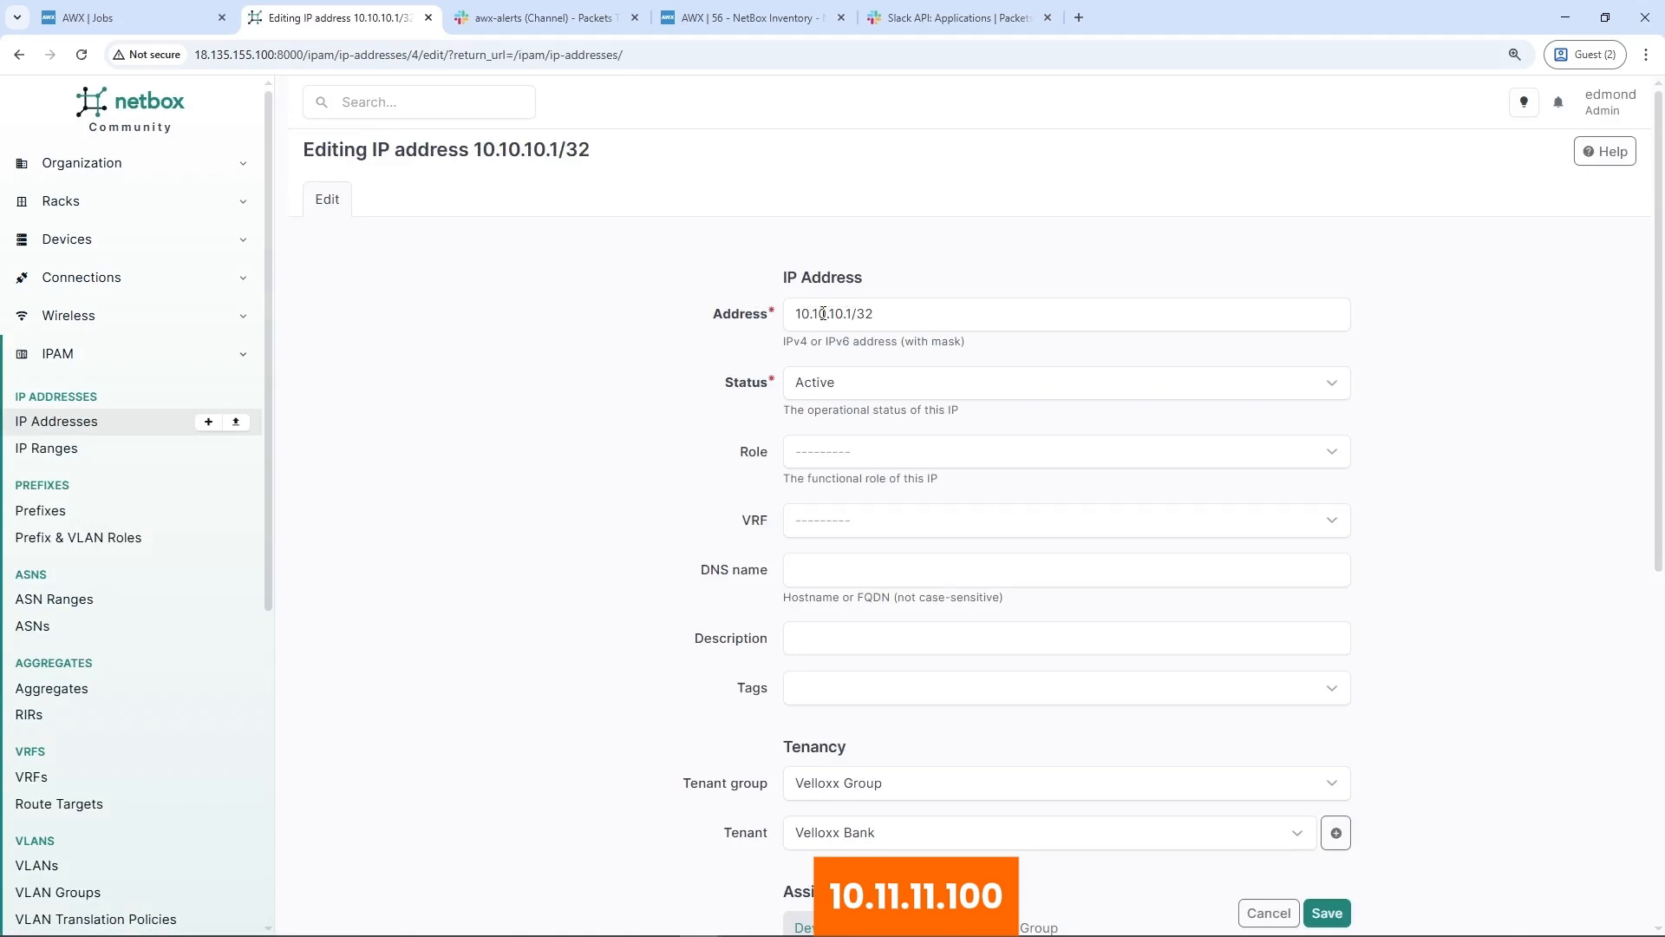
pyautogui.click(821, 313)
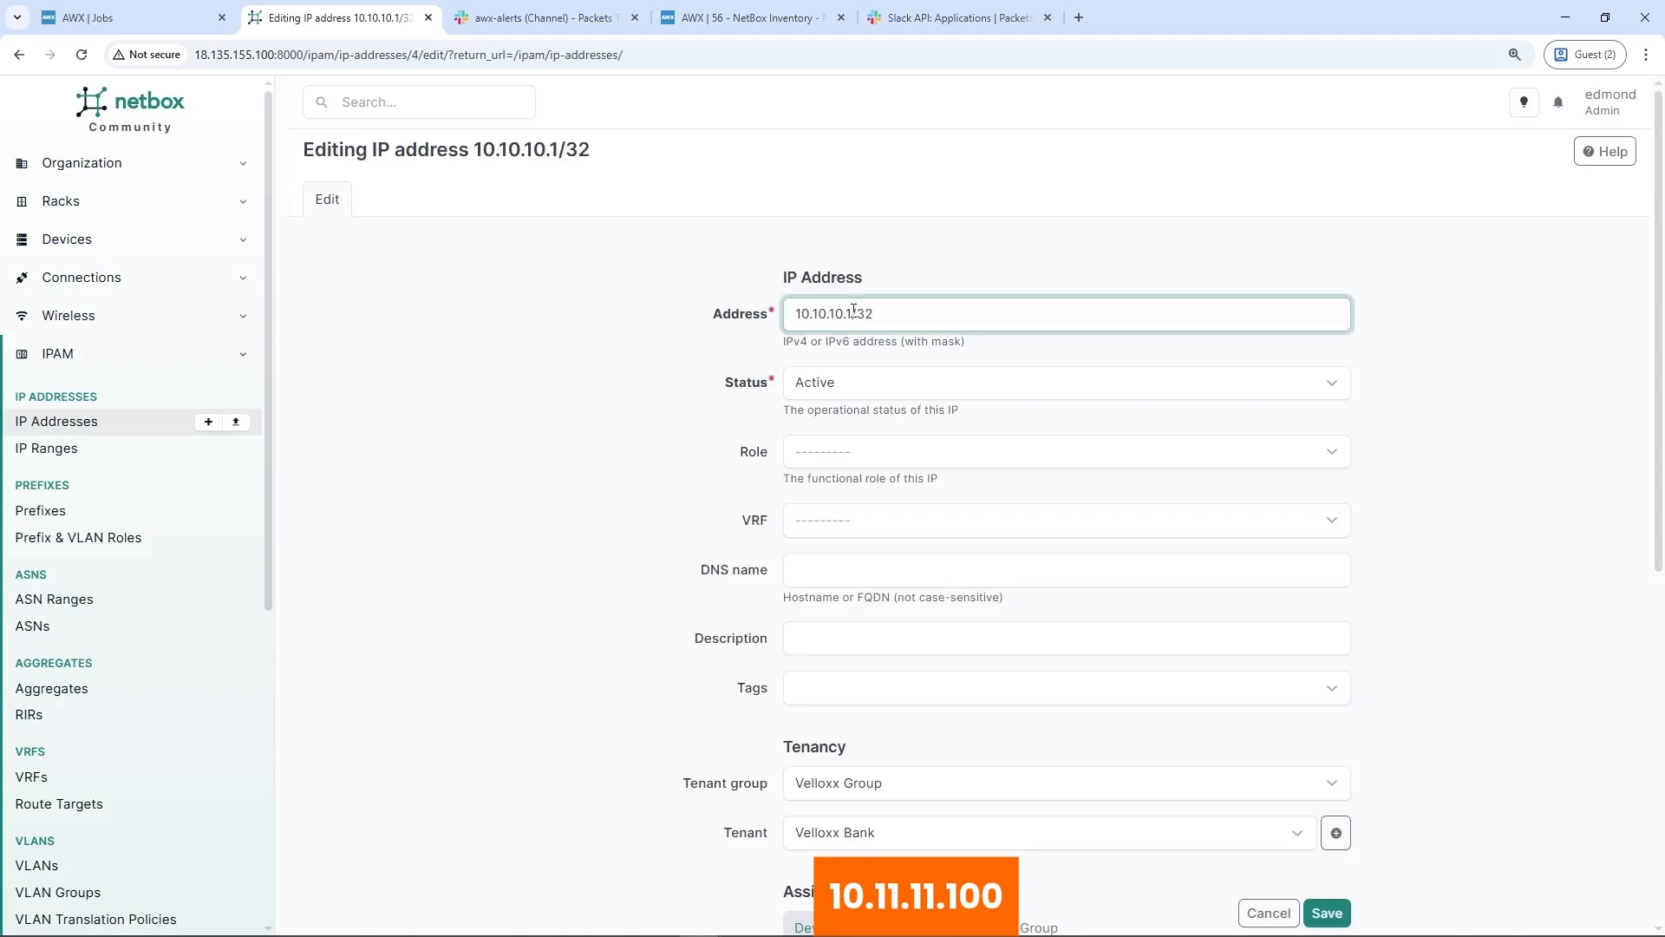
pyautogui.press('BackSpace')
pyautogui.write('1')
pyautogui.press('BackSpace')
pyautogui.write('100')
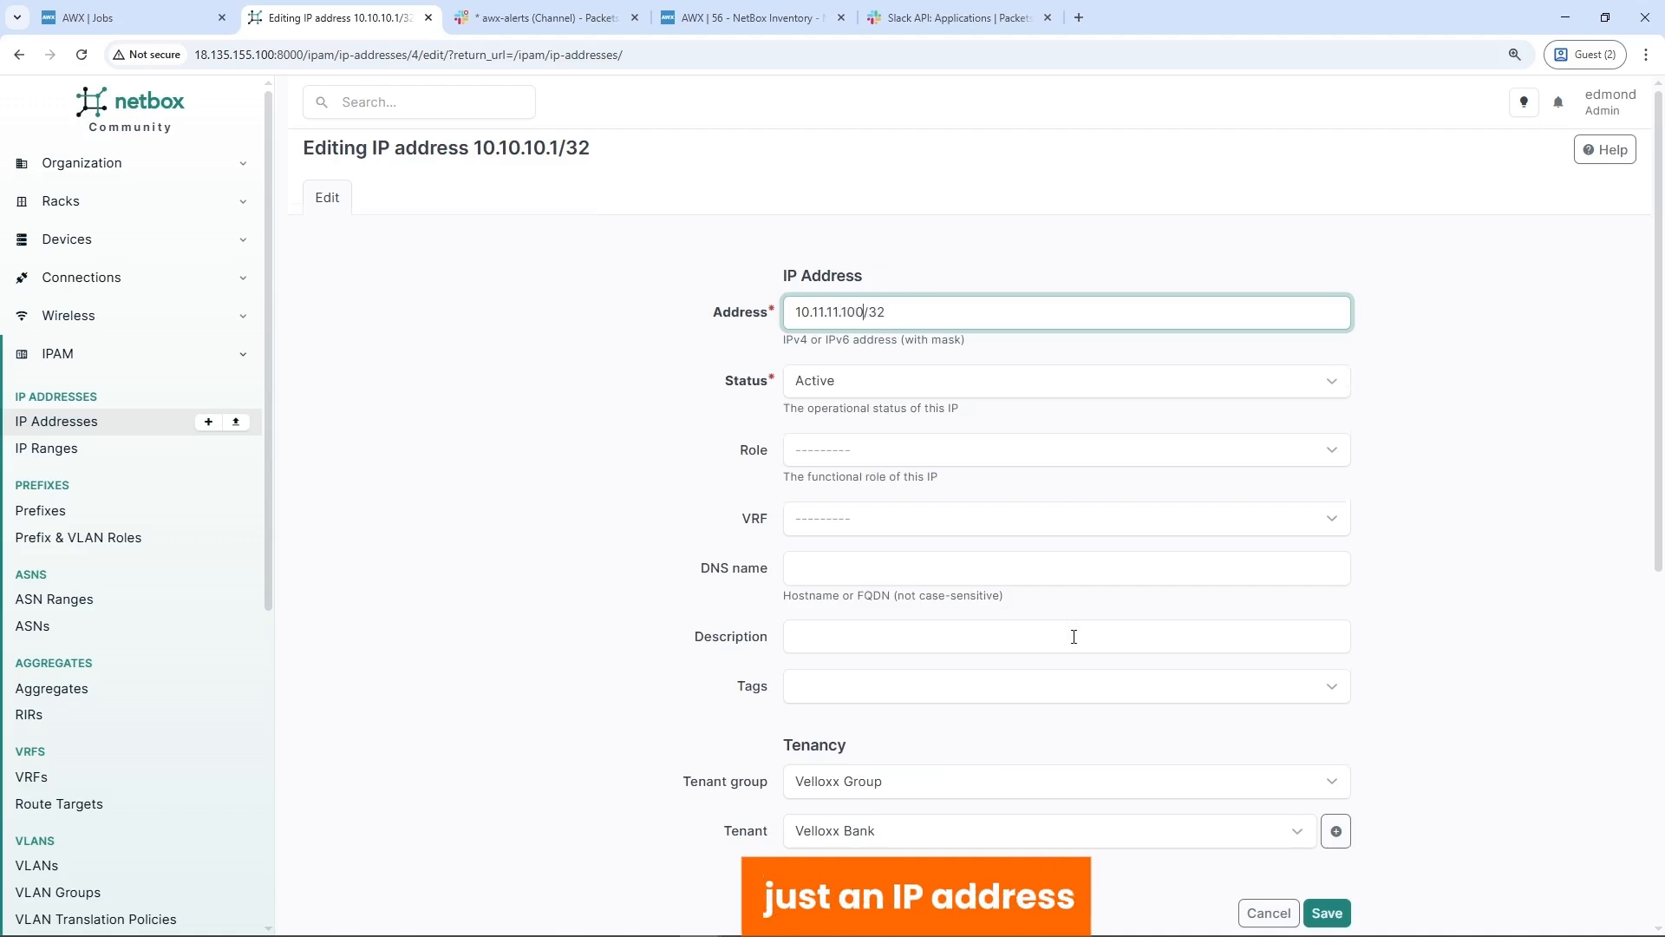
pyautogui.scroll(-4, 1073, 637)
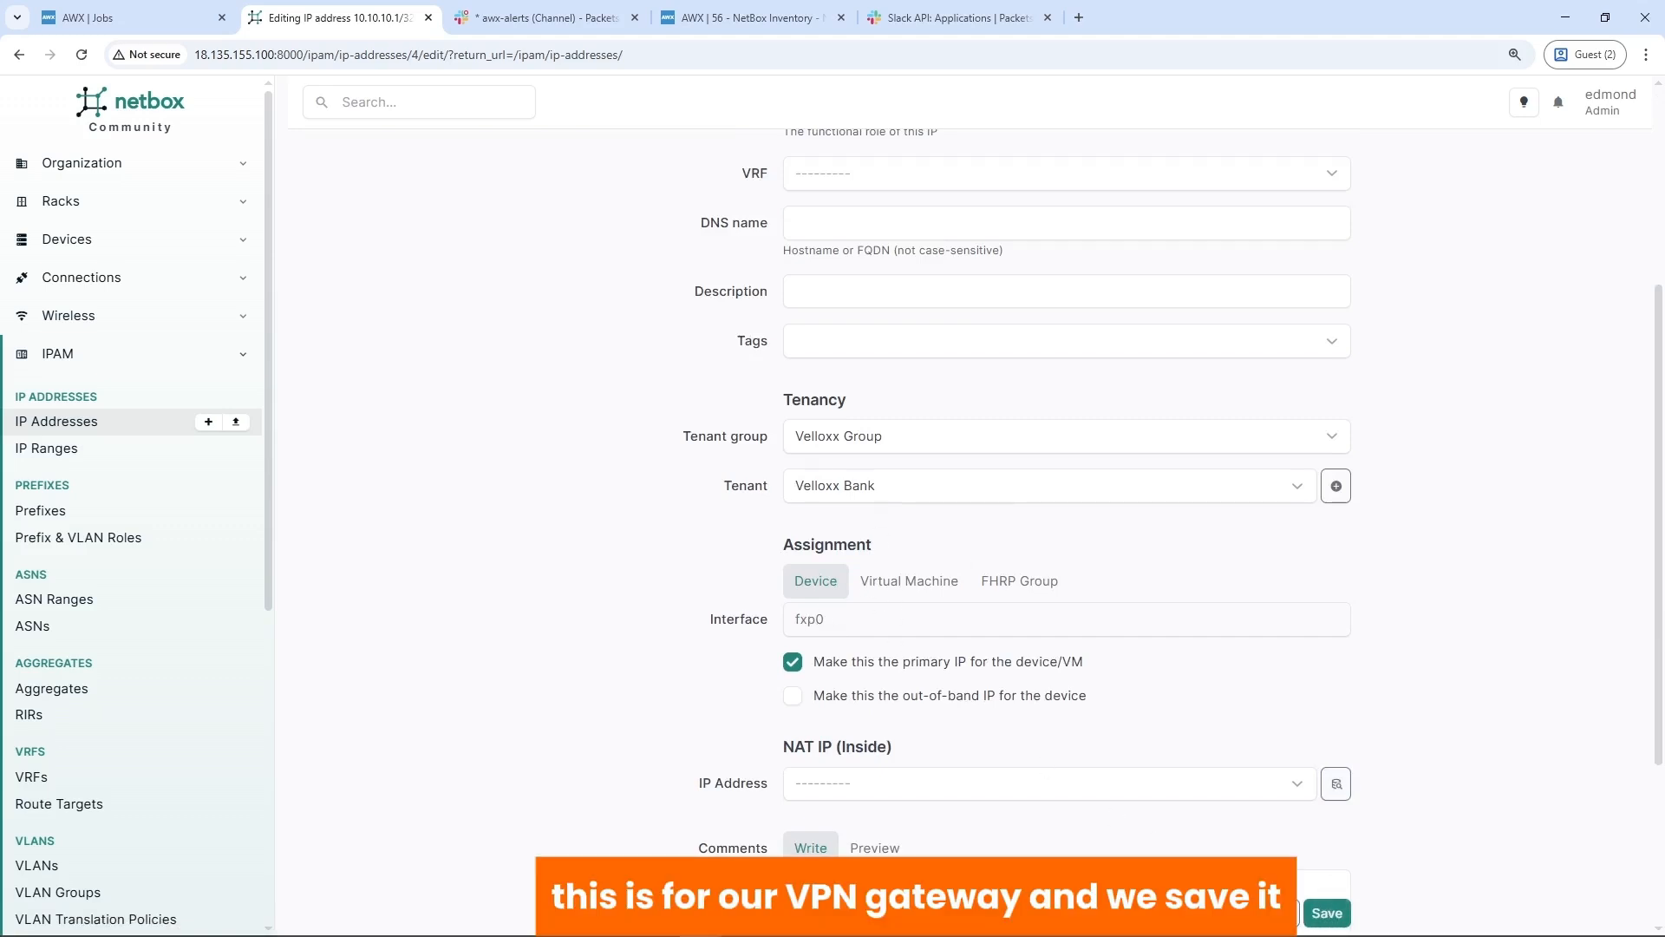
pyautogui.click(1320, 912)
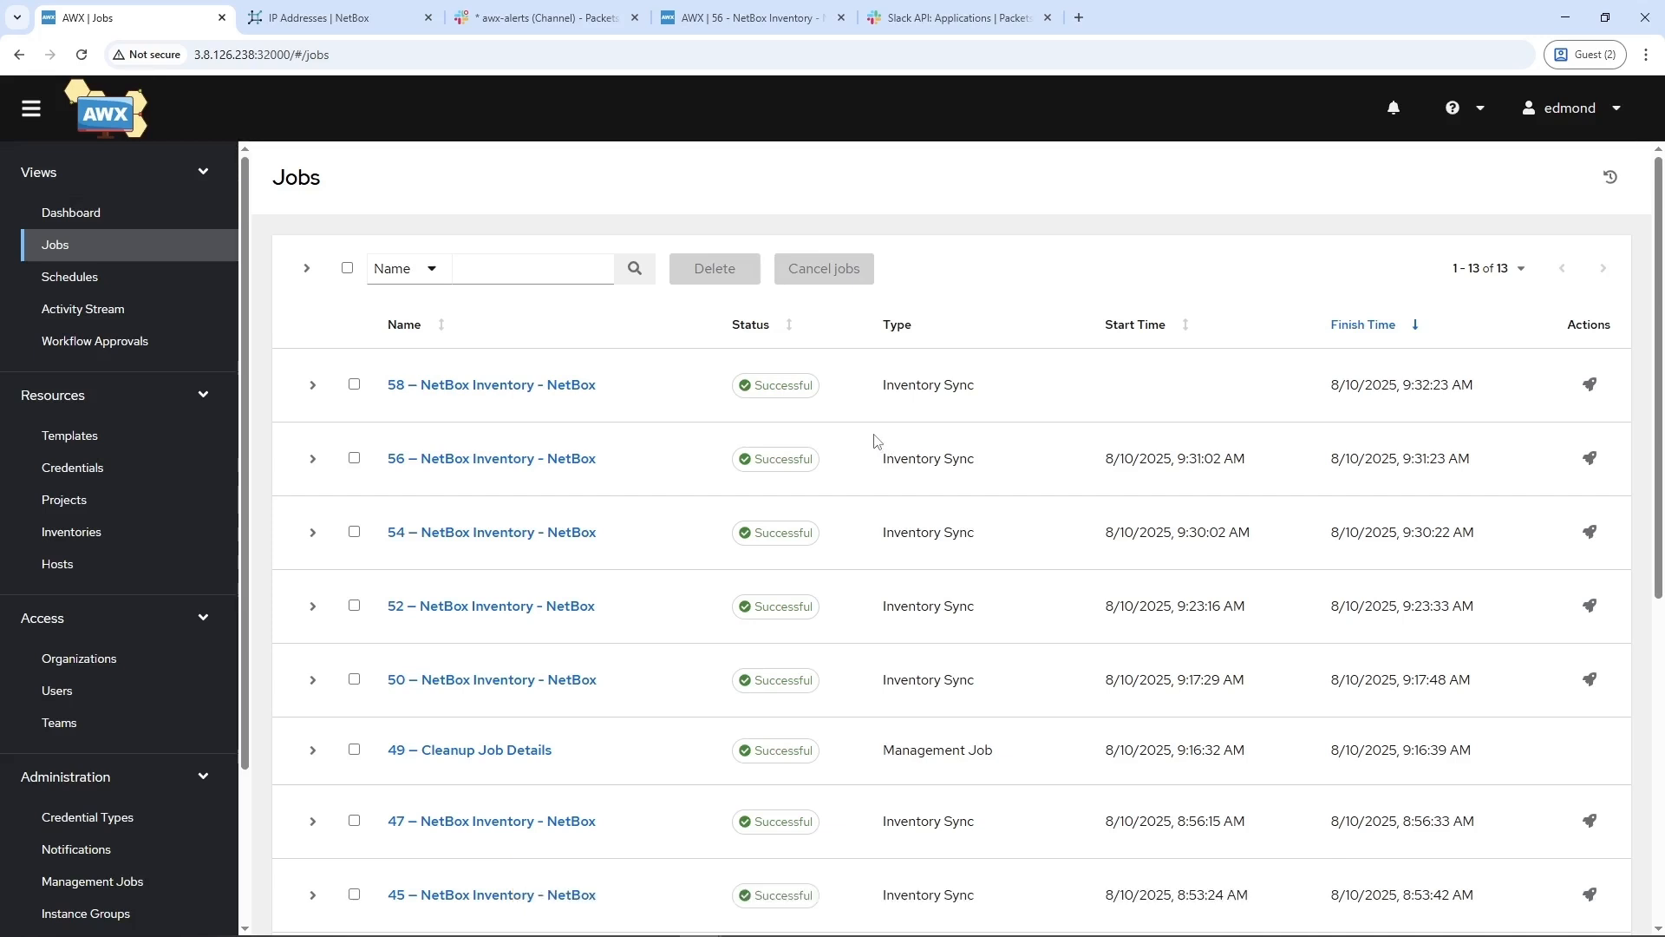
# Inspect the ansible_host variable of the ACC-DC-VPN-GW host in AWX, then return to the dashboard.
pyautogui.click(57, 565)
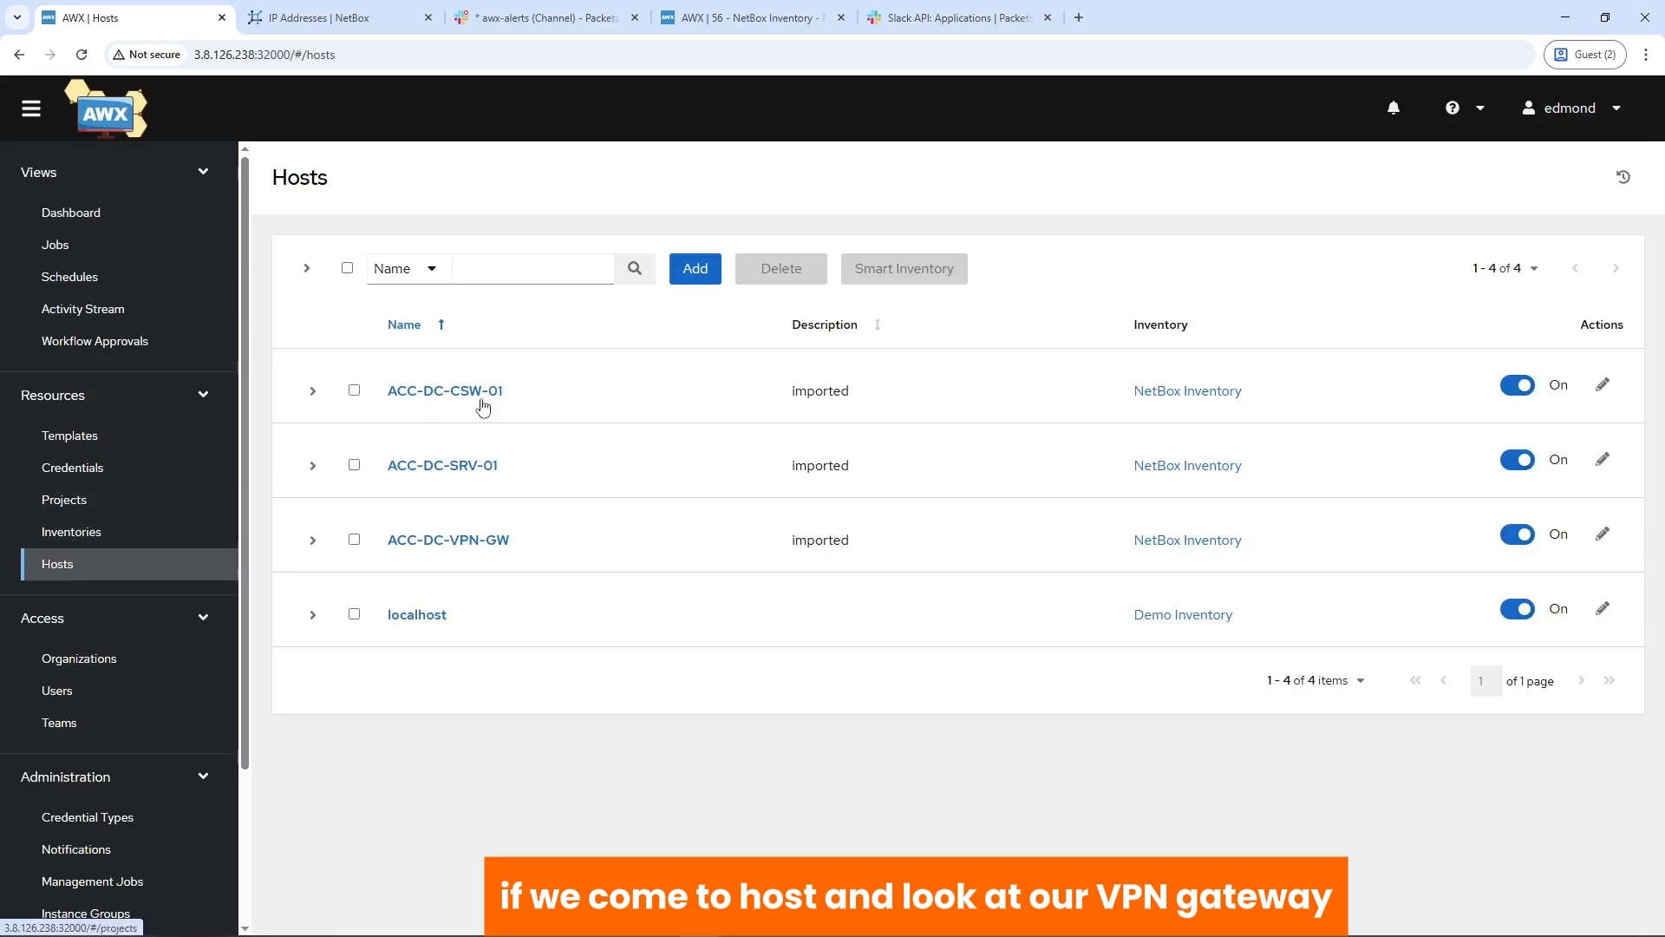
pyautogui.click(447, 540)
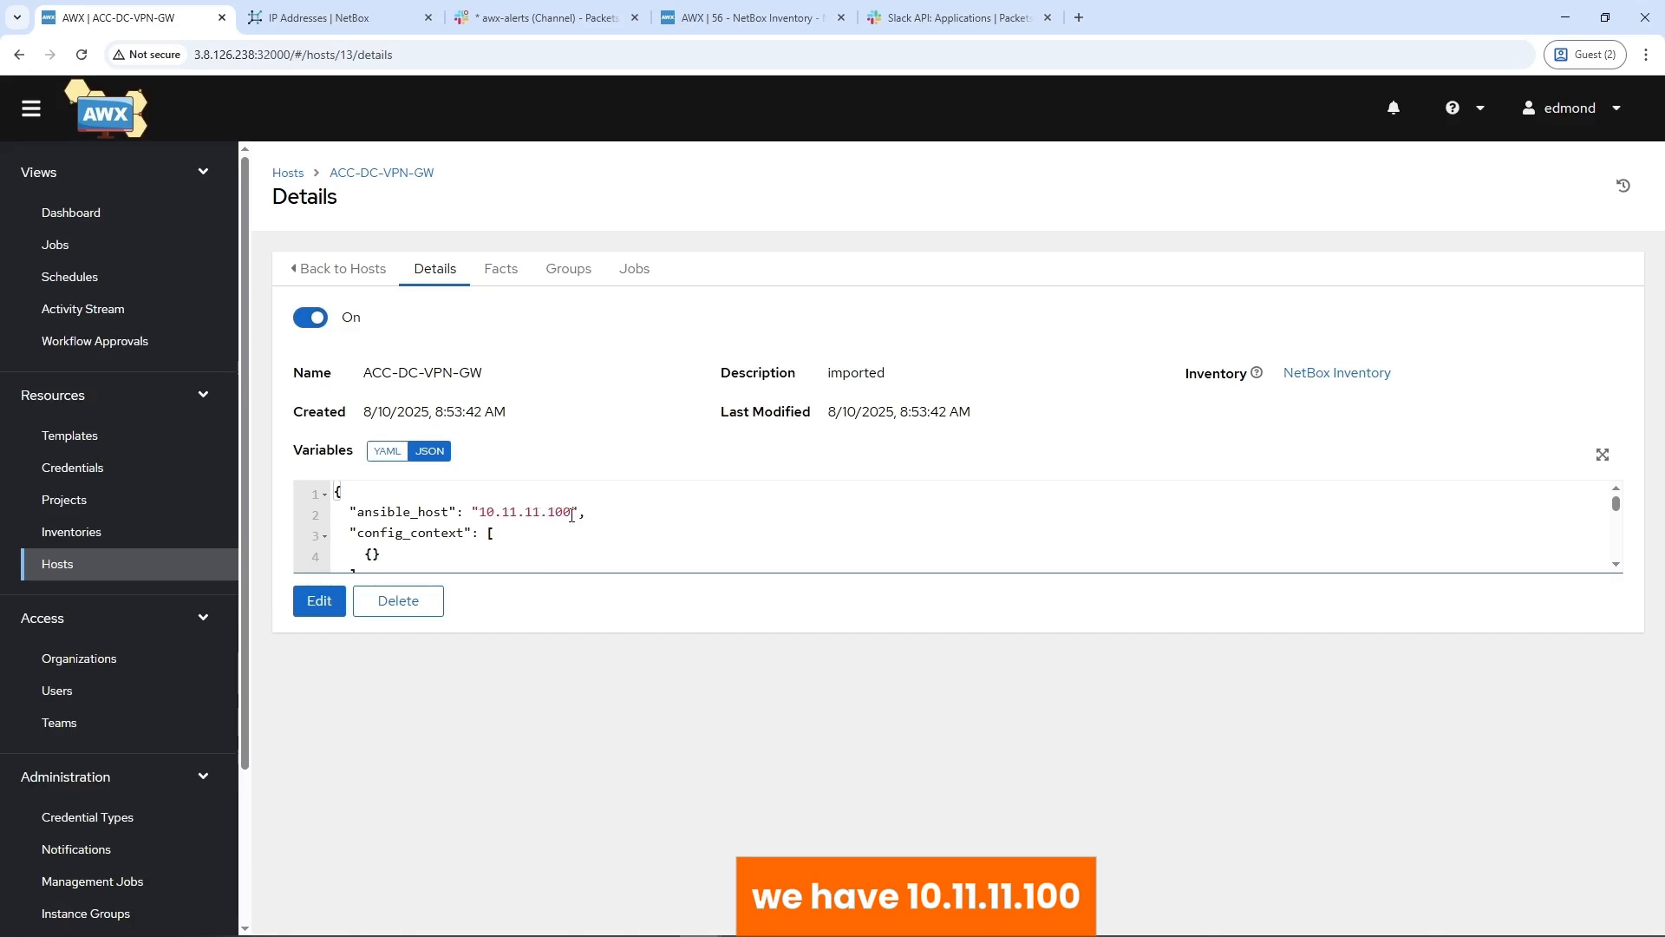
pyautogui.click(84, 214)
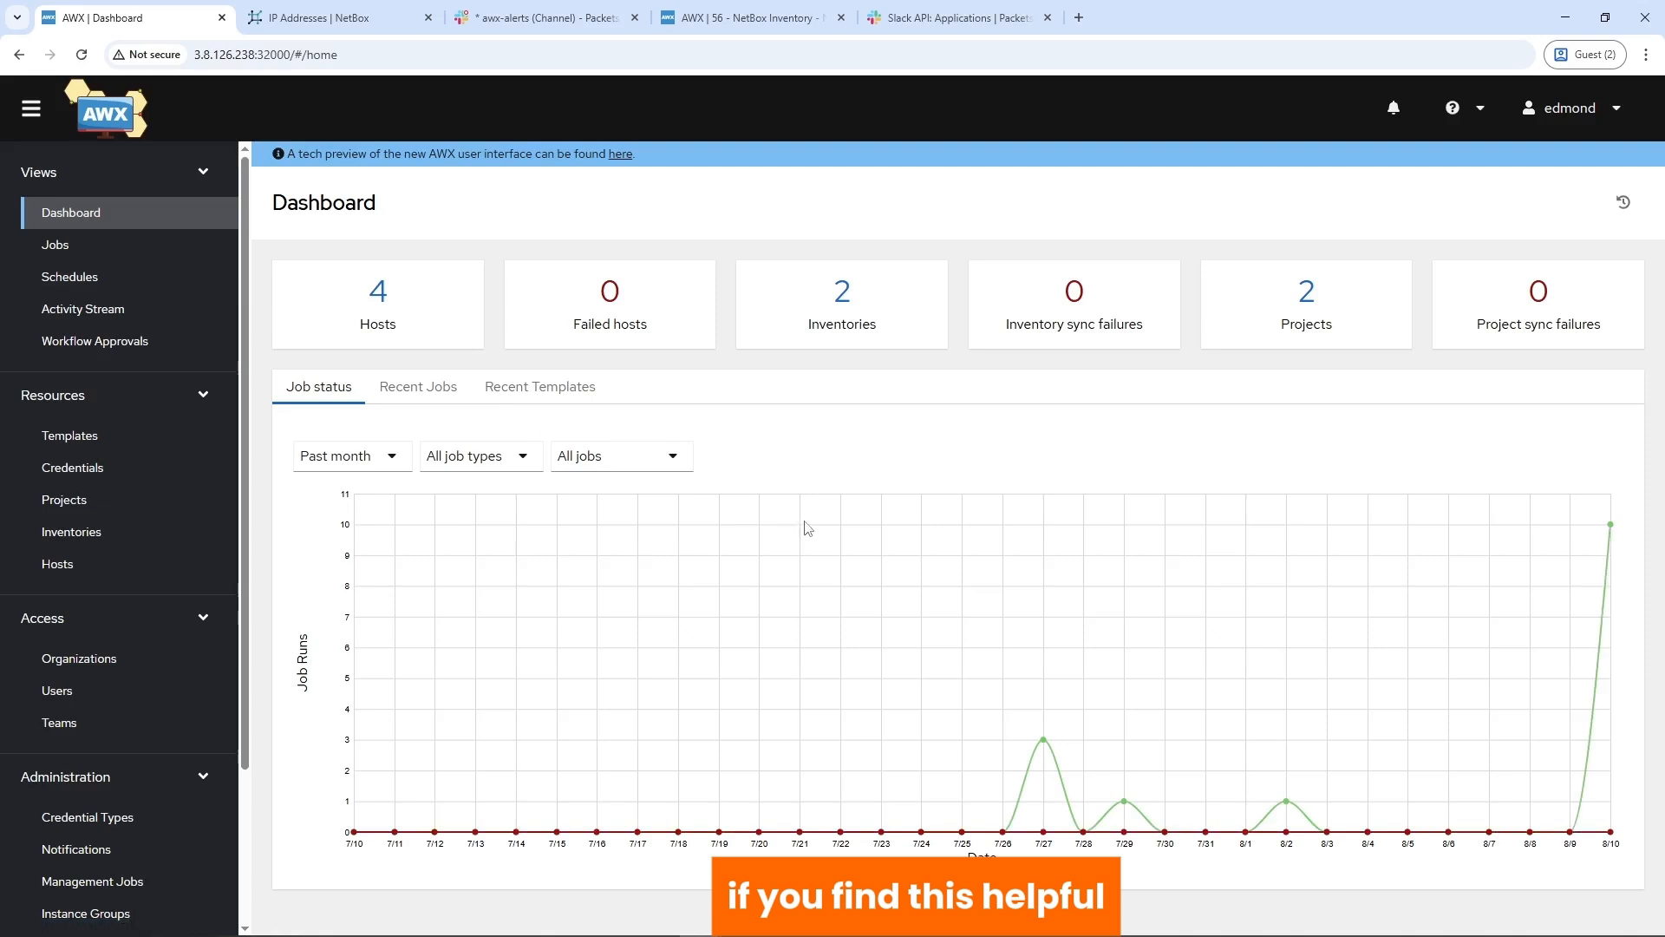